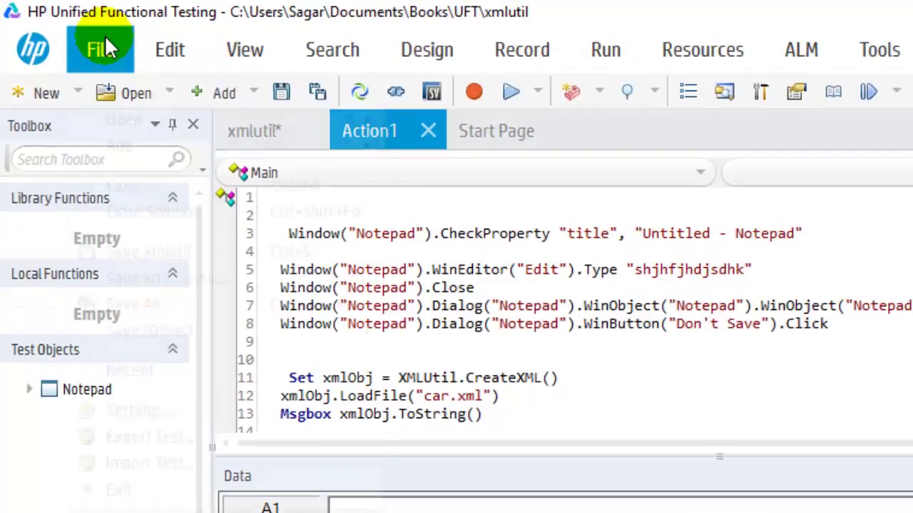
Step: Open the settings of the xmlutil test and review its general properties and the add-ins associated with it
{"action": "left_click", "coordinate": [105, 42]}
{"action": "left_click", "coordinate": [162, 413]}
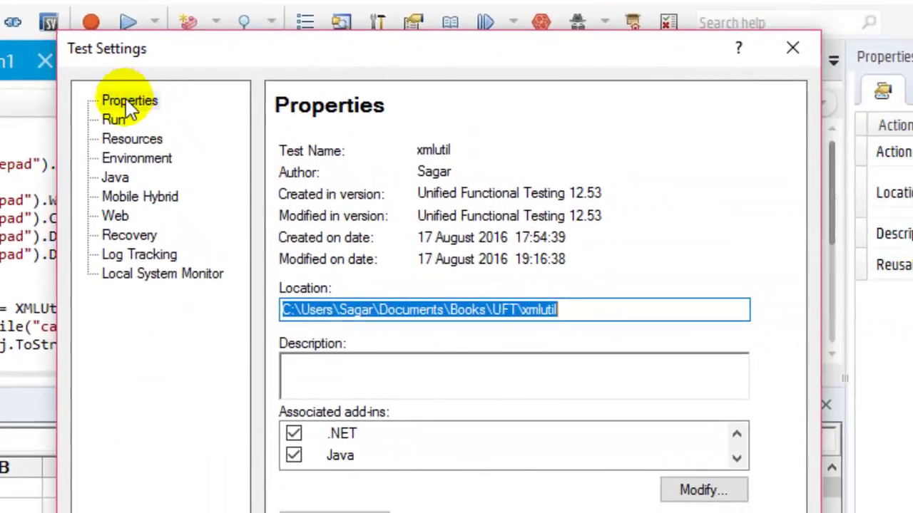
{"action": "left_click", "coordinate": [129, 102]}
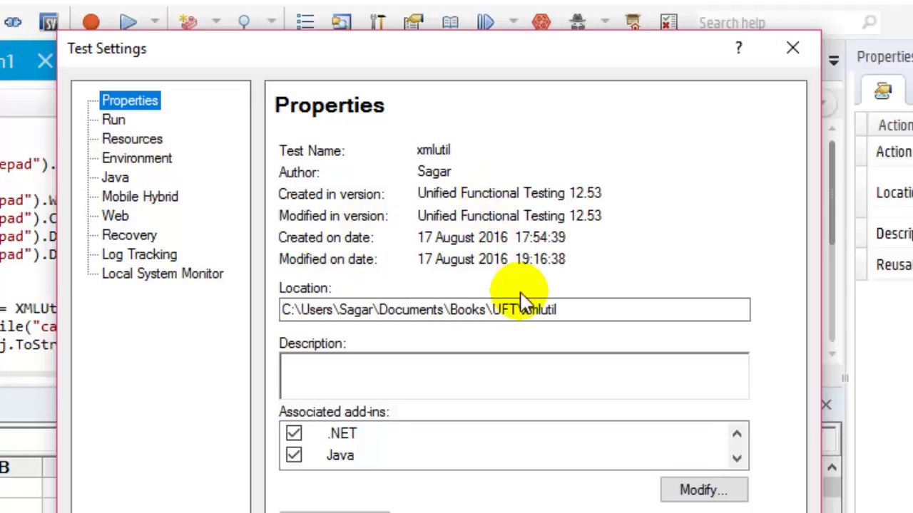
{"action": "left_click", "coordinate": [633, 309]}
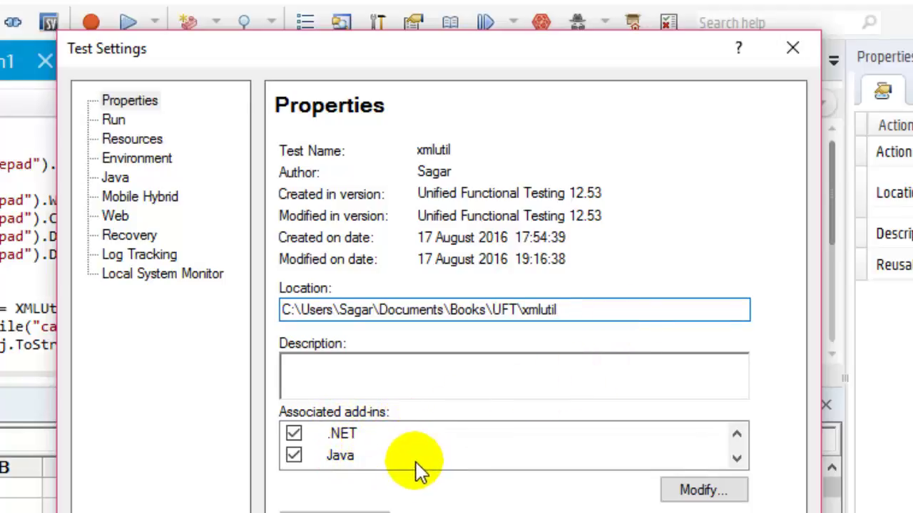
{"action": "left_click", "coordinate": [677, 492]}
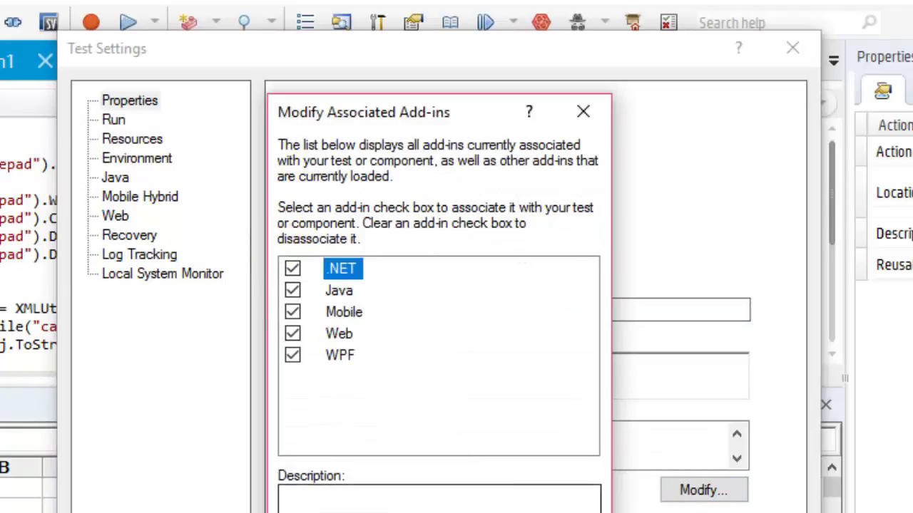
{"action": "left_click", "coordinate": [442, 512]}
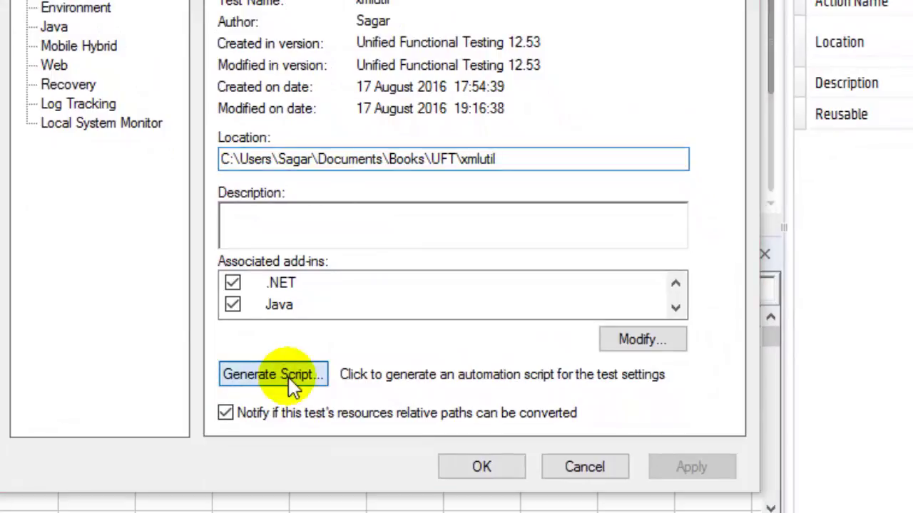
Step: Generate an automation script of the test settings, saving it as dd.vbs in Documents and replacing the existing file
{"action": "left_click", "coordinate": [289, 375]}
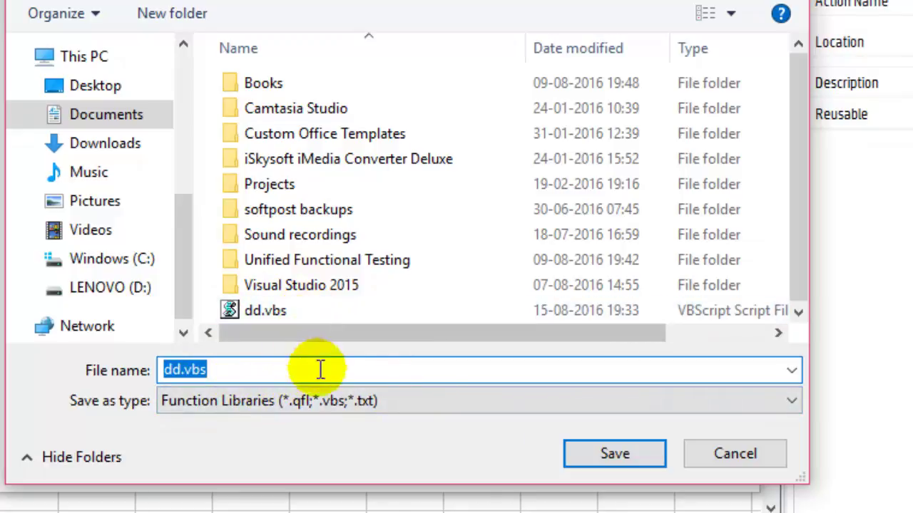
{"action": "left_click", "coordinate": [602, 450]}
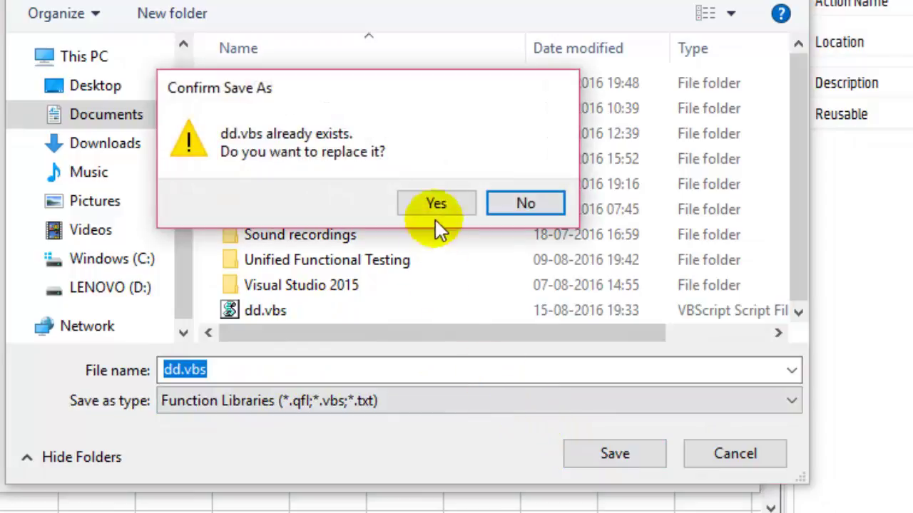
{"action": "left_click", "coordinate": [434, 214]}
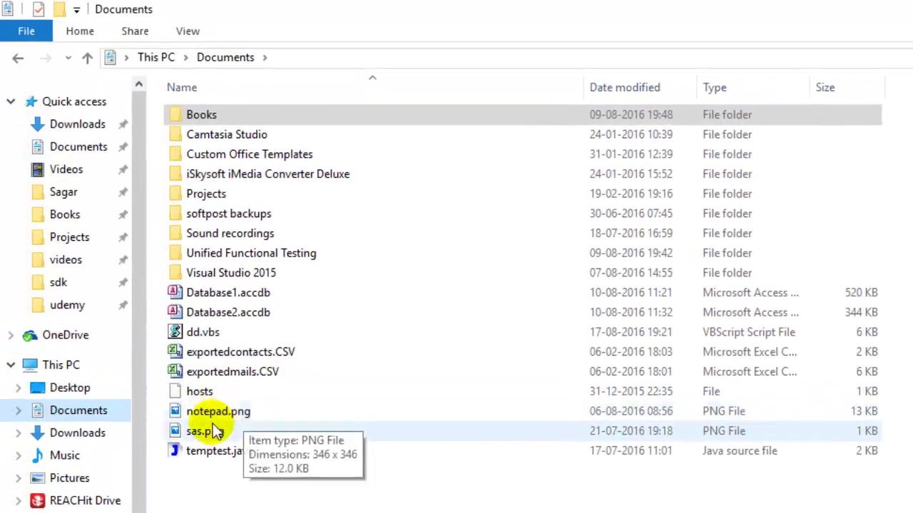
Step: Switch to the Documents folder, open dd.vbs in Notepad++ and review the generated settings code
{"action": "left_click", "coordinate": [214, 333]}
{"action": "right_click", "coordinate": [218, 330]}
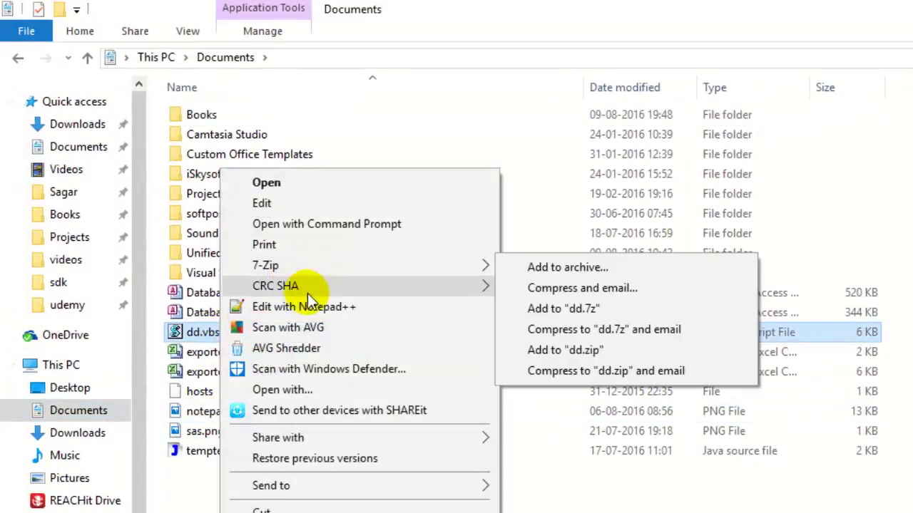
{"action": "left_click", "coordinate": [303, 306]}
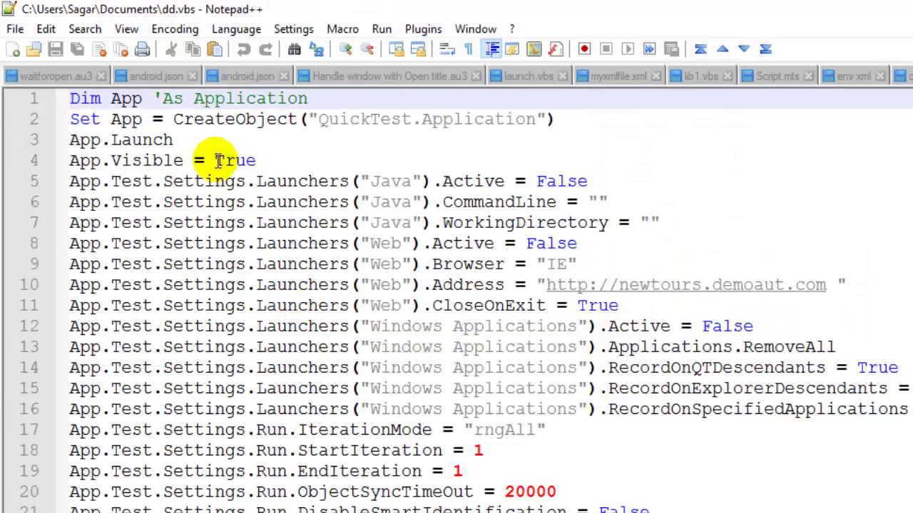
{"action": "left_click", "coordinate": [222, 140]}
{"action": "scroll", "coordinate": [245, 305], "scroll_direction": "down", "scroll_amount": 6}
{"action": "scroll", "coordinate": [248, 321], "scroll_direction": "up", "scroll_amount": 6}
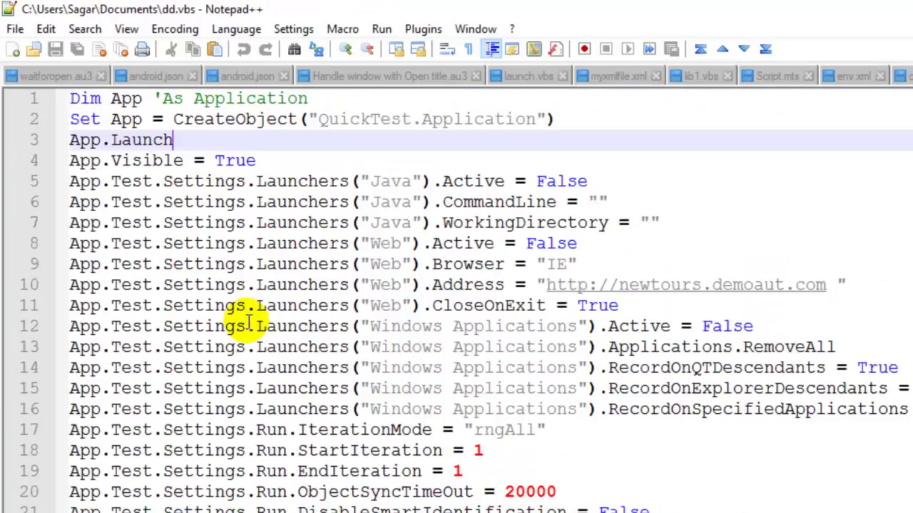
{"action": "left_click", "coordinate": [265, 160]}
{"action": "scroll", "coordinate": [345, 357], "scroll_direction": "down", "scroll_amount": 10}
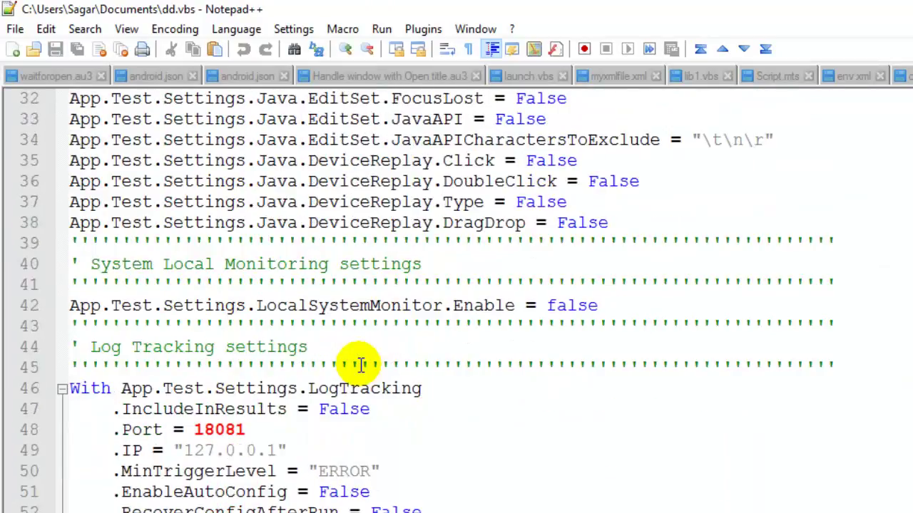
{"action": "scroll", "coordinate": [360, 365], "scroll_direction": "up", "scroll_amount": 10}
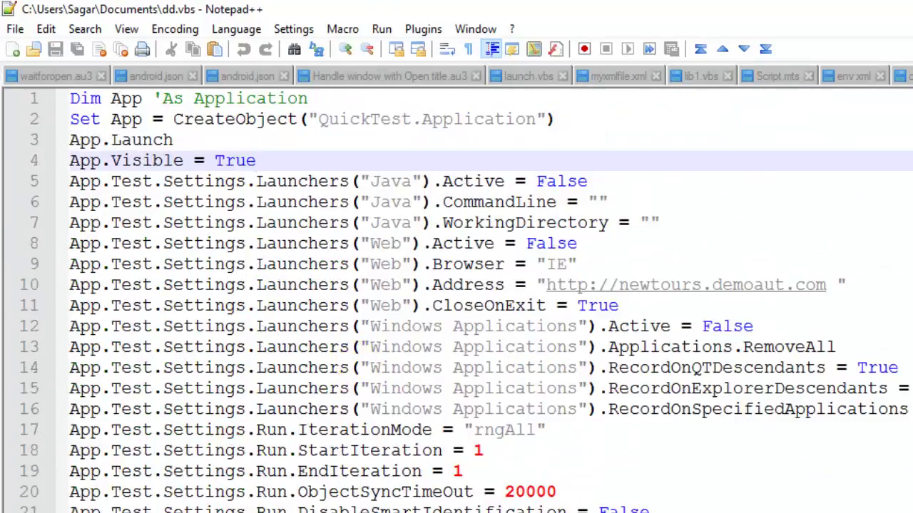
Step: Return to HP Unified Functional Testing and set the run settings' data table iterations to run from row 1 to row 1
{"action": "key", "text": "alt+Tab"}
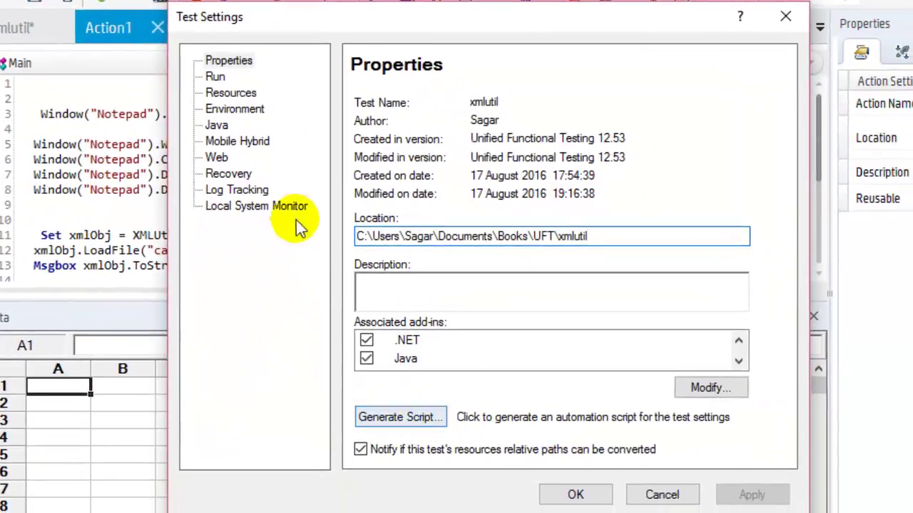
{"action": "left_click", "coordinate": [221, 80]}
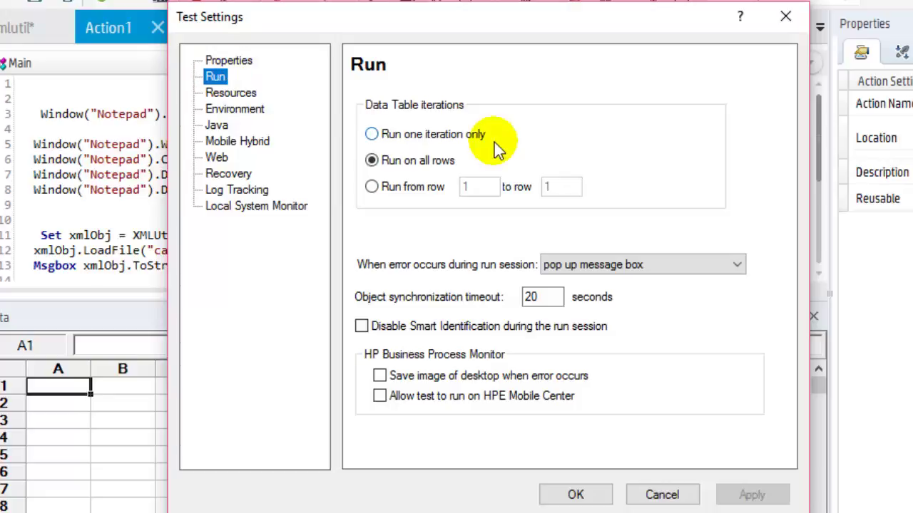
{"action": "left_click", "coordinate": [371, 134]}
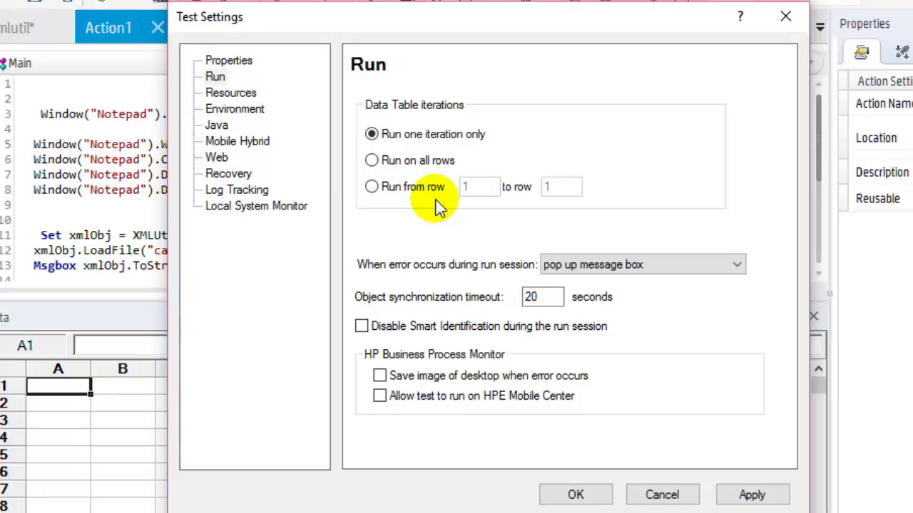
{"action": "left_click", "coordinate": [372, 160]}
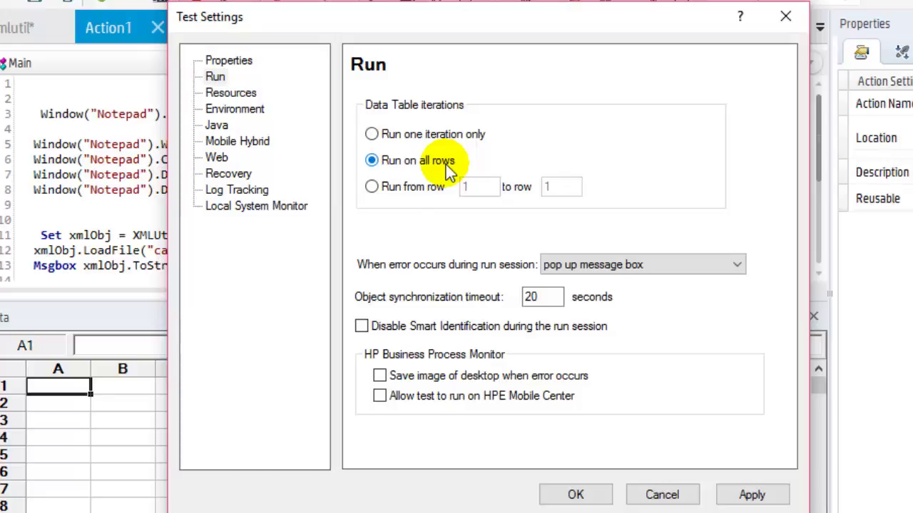
{"action": "left_click", "coordinate": [375, 190]}
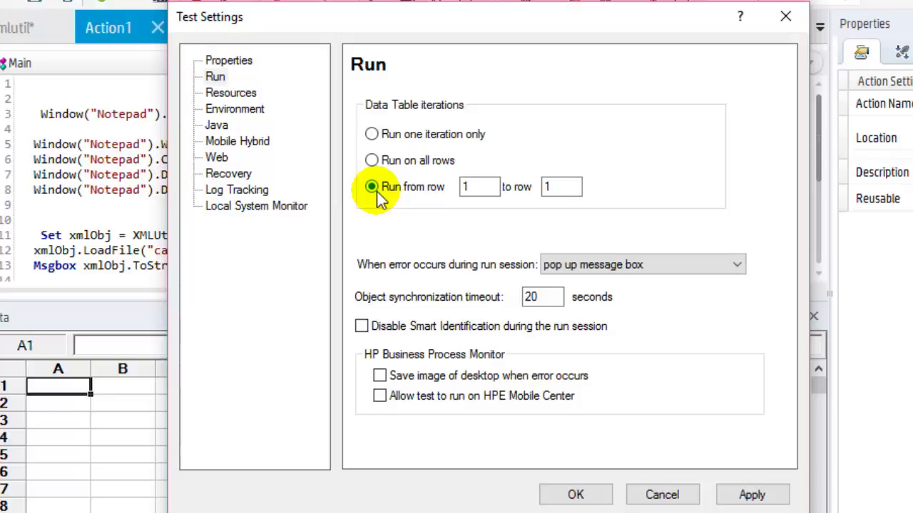
{"action": "left_click", "coordinate": [561, 187]}
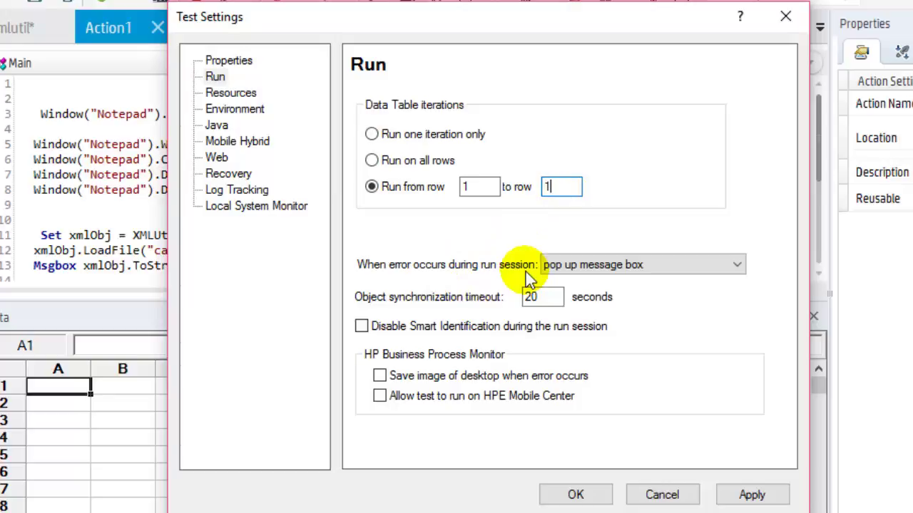
Step: Examine the choices for handling errors during the run session and the object synchronization timeout
{"action": "left_click", "coordinate": [603, 265]}
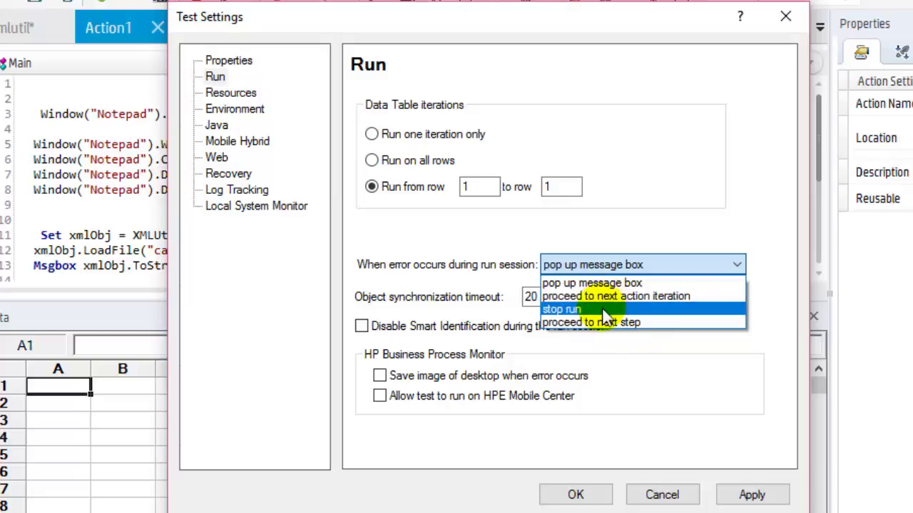
{"action": "left_click", "coordinate": [467, 289]}
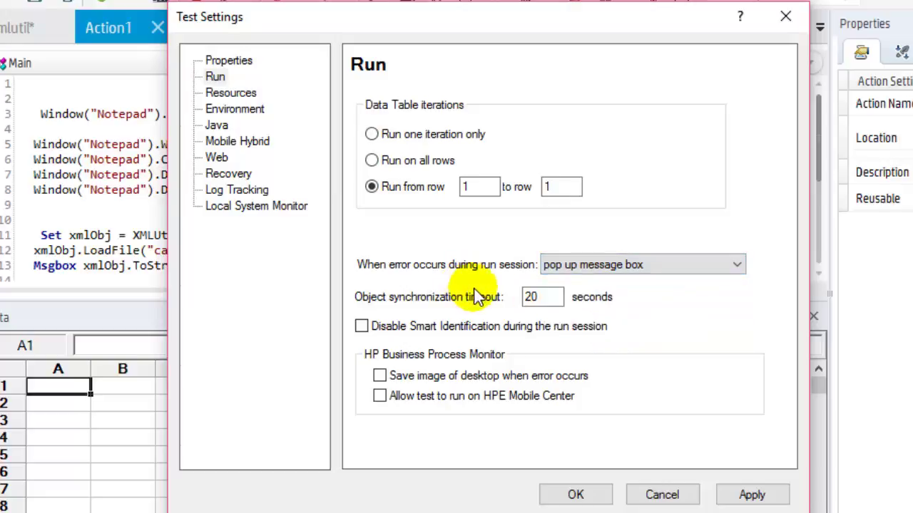
{"action": "left_click", "coordinate": [554, 297]}
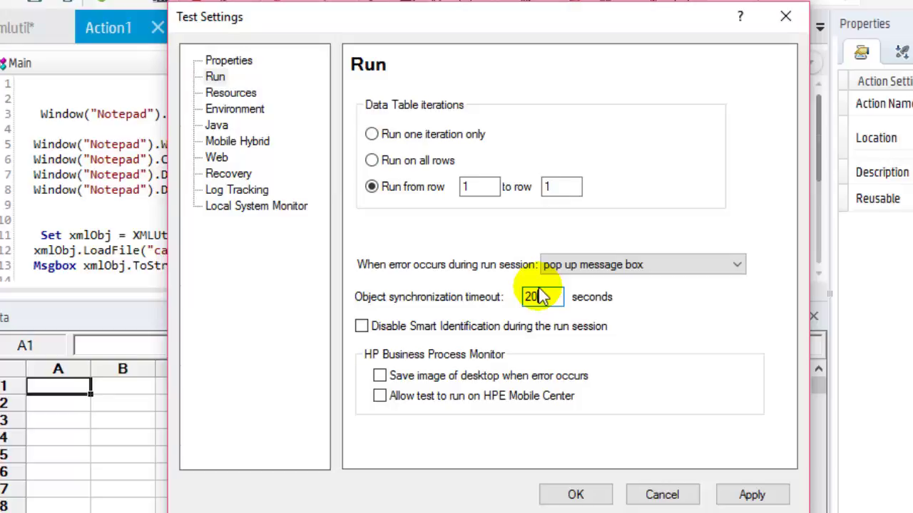
Step: Switch the options for disabling Smart Identification, saving a desktop image on error and running on HPE Mobile Center on and back off
{"action": "left_click", "coordinate": [421, 328]}
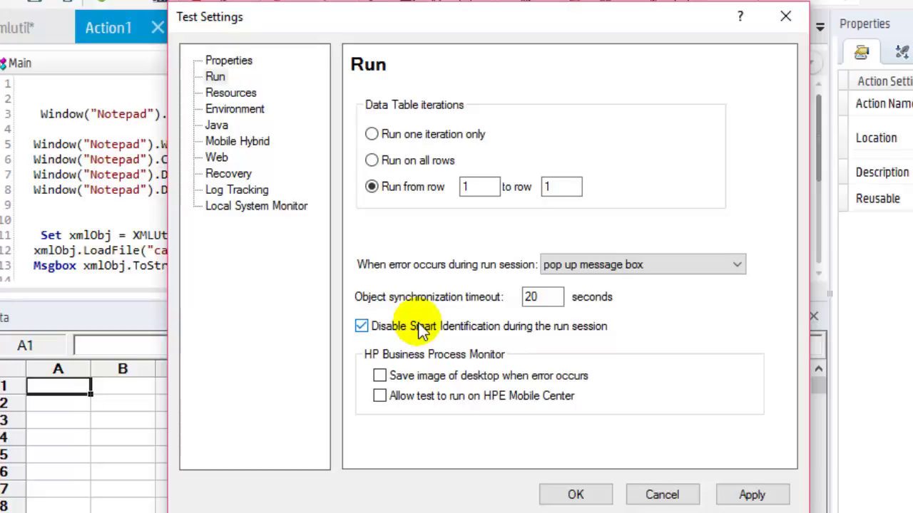
{"action": "left_click", "coordinate": [421, 328]}
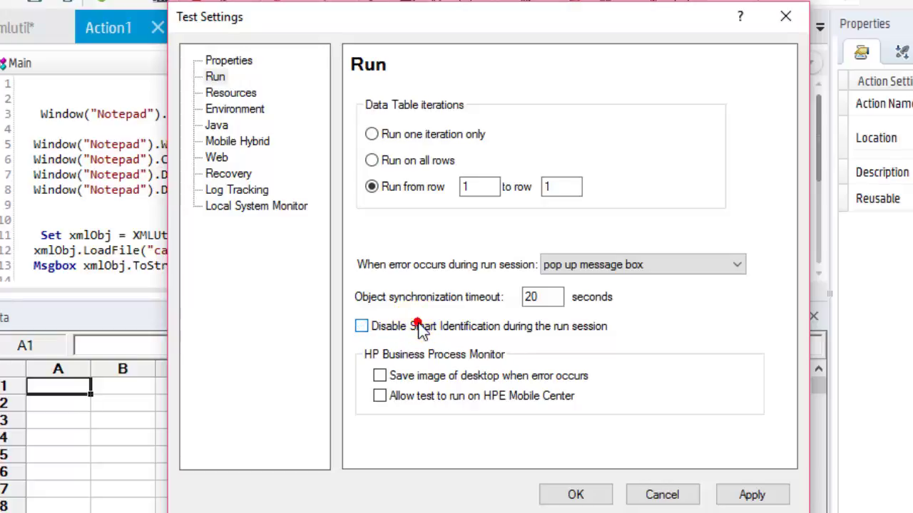
{"action": "left_click", "coordinate": [482, 378]}
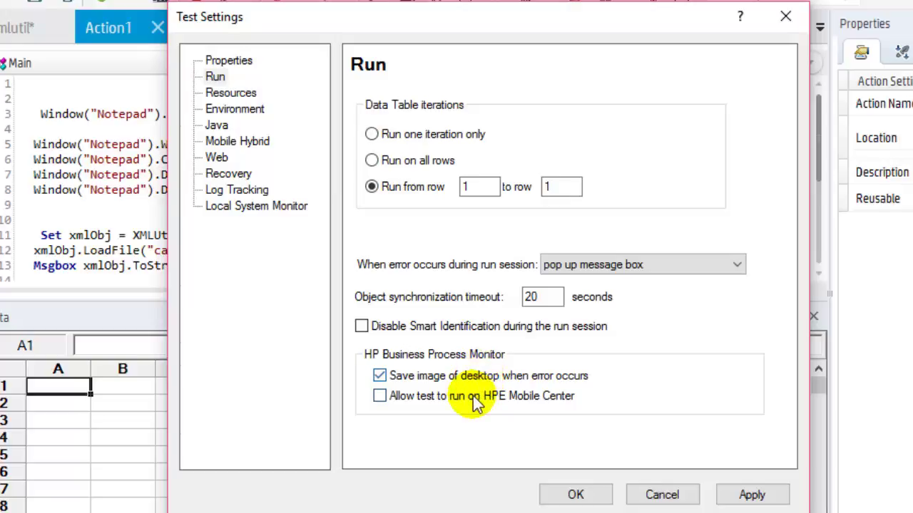
{"action": "left_click", "coordinate": [473, 396]}
{"action": "left_click", "coordinate": [473, 396]}
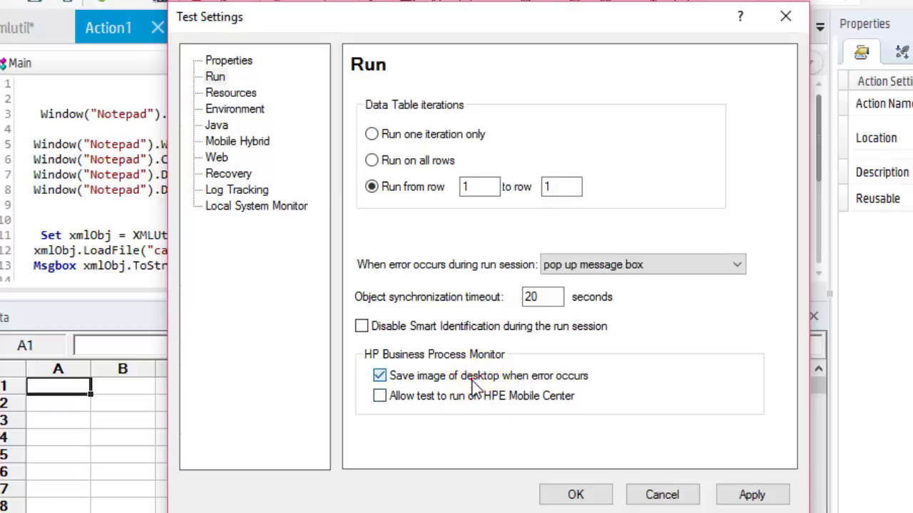
{"action": "left_click", "coordinate": [470, 377]}
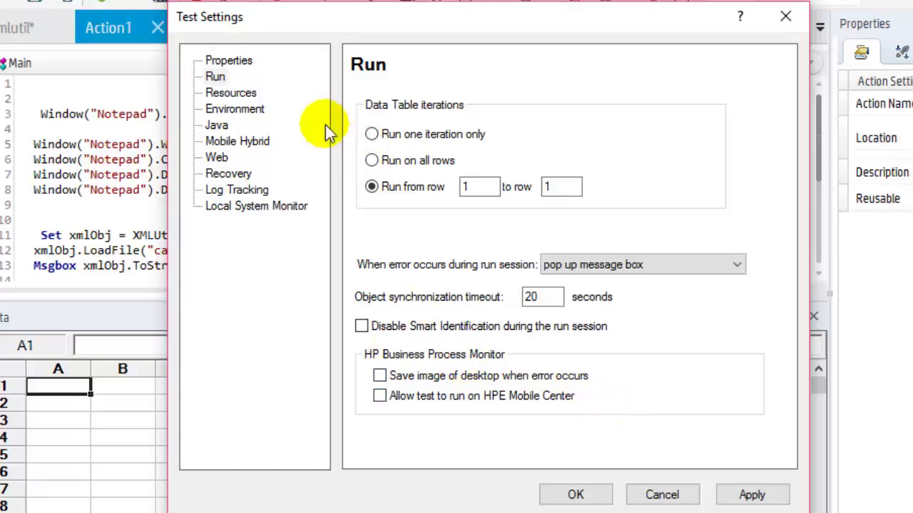
Step: Associate the function library lib1.vbs with the test, converting its path to a relative one and suppressing further conversion prompts
{"action": "left_click", "coordinate": [243, 93]}
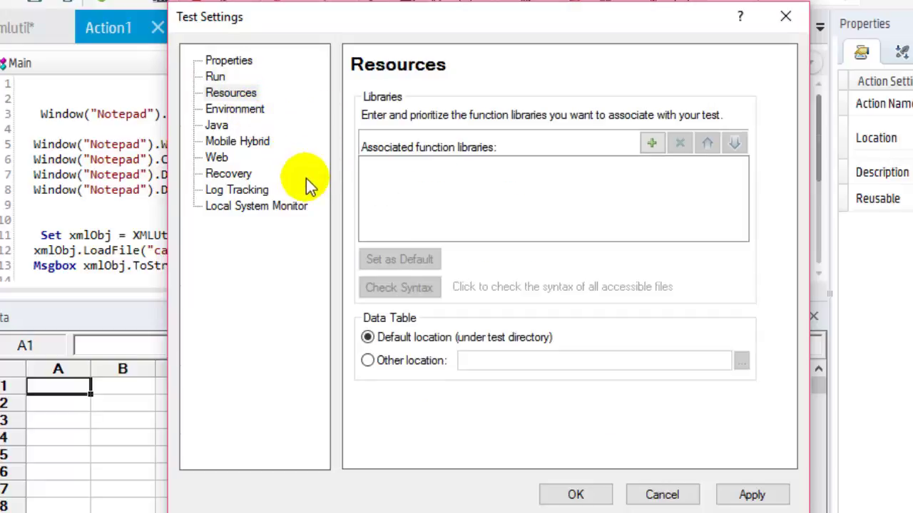
{"action": "left_click", "coordinate": [653, 147]}
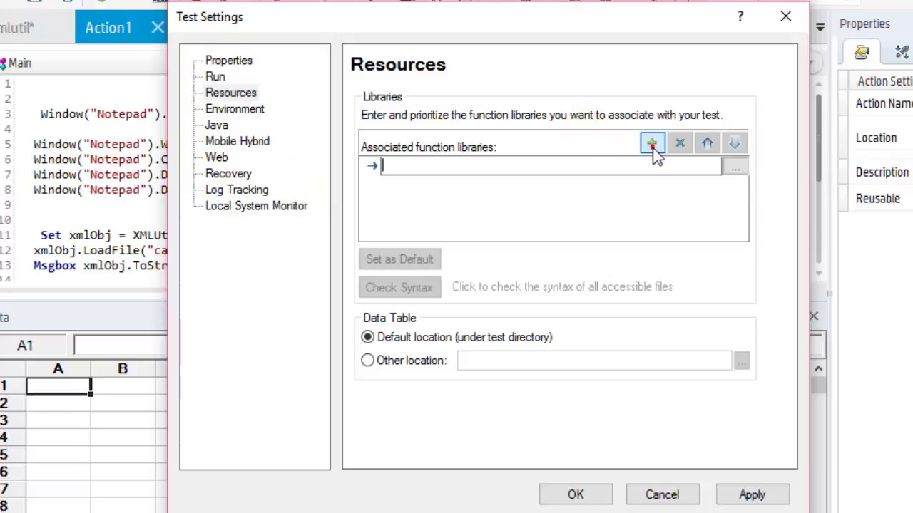
{"action": "left_click", "coordinate": [729, 172]}
{"action": "left_click", "coordinate": [730, 174]}
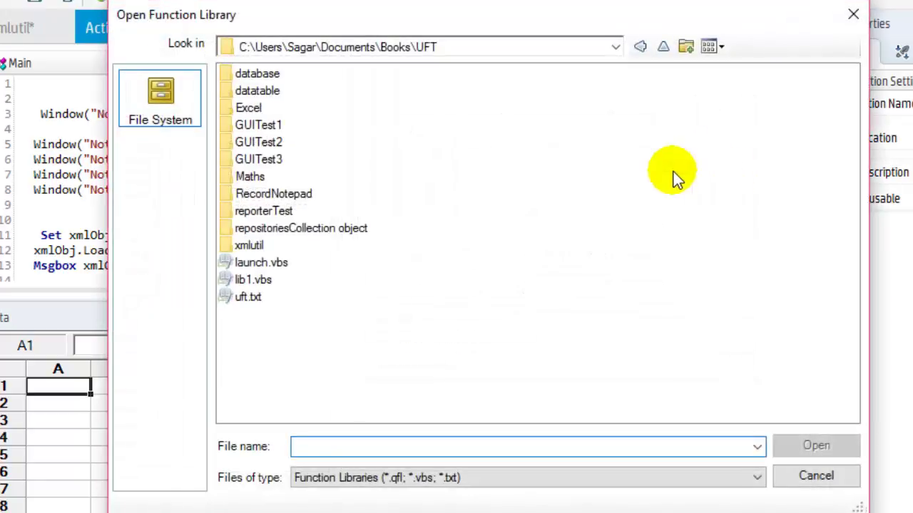
{"action": "left_click", "coordinate": [269, 281]}
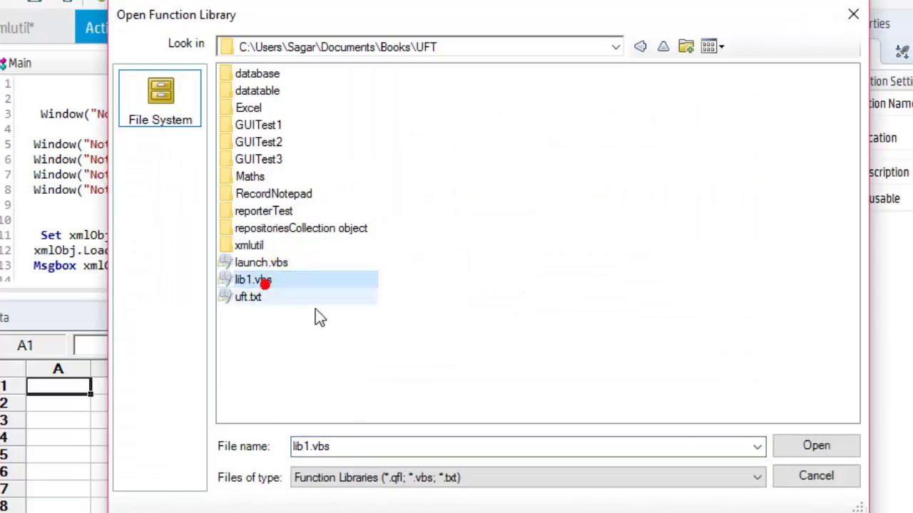
{"action": "left_click", "coordinate": [813, 446]}
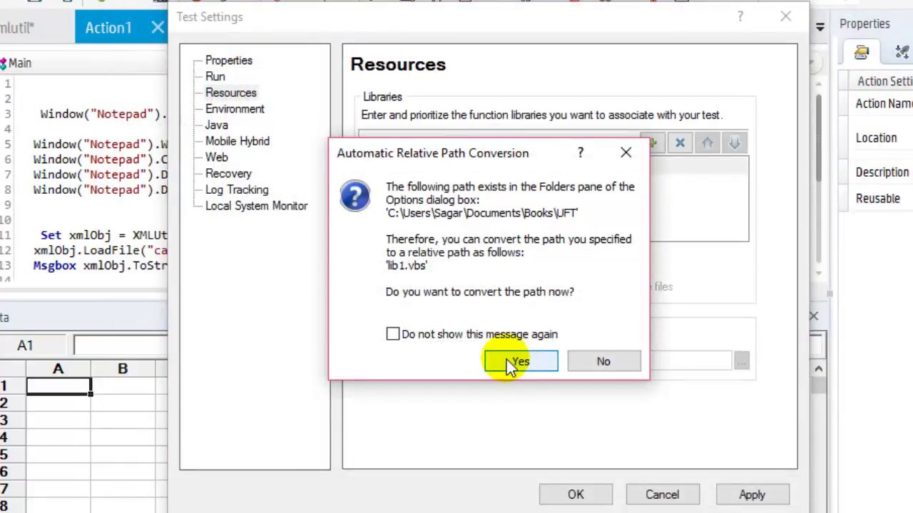
{"action": "left_click", "coordinate": [499, 335]}
{"action": "left_click", "coordinate": [520, 365]}
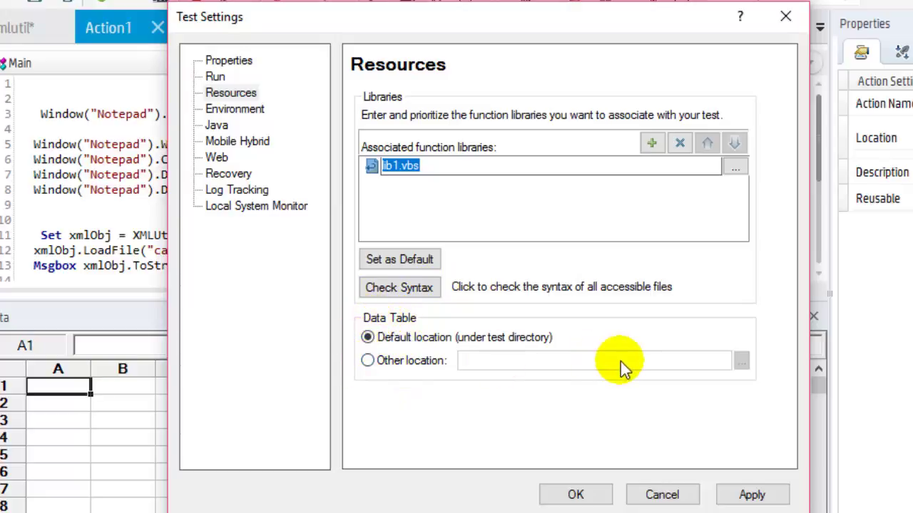
Step: Switch the data table to another location and back to the default location under the test directory
{"action": "left_click", "coordinate": [411, 361]}
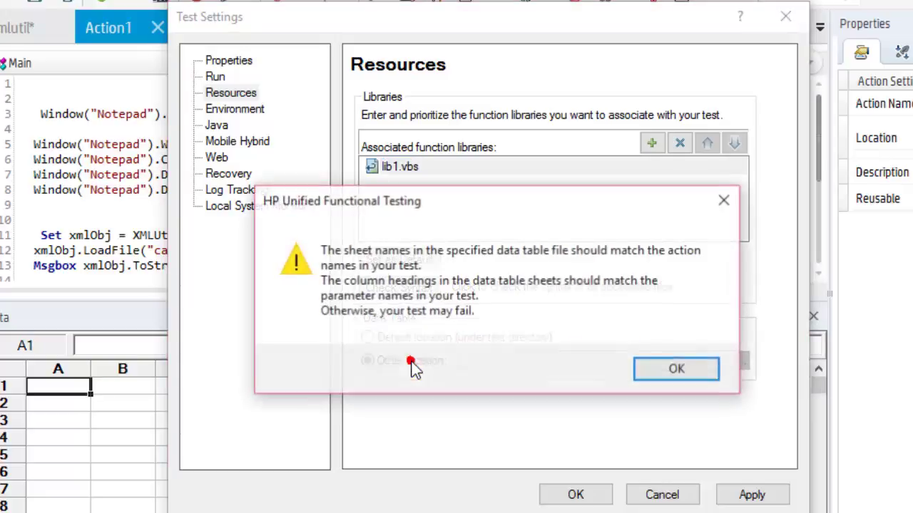
{"action": "left_click", "coordinate": [683, 369]}
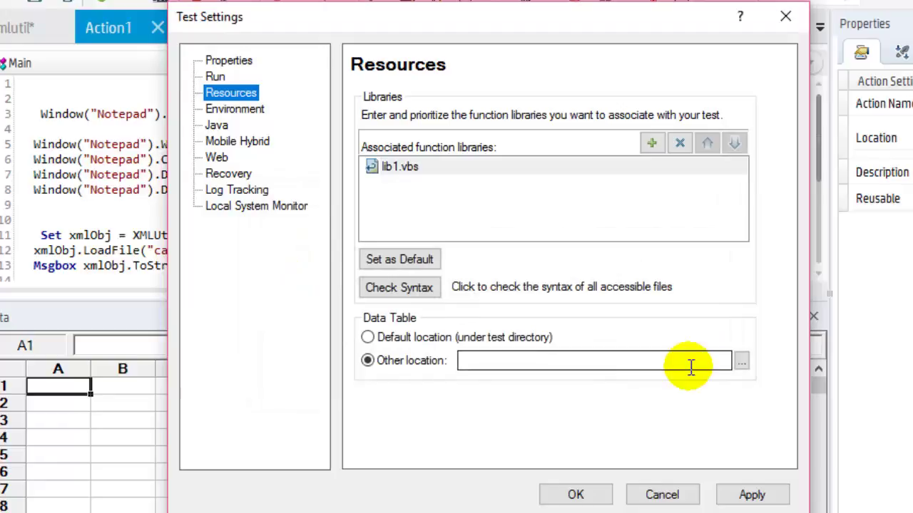
{"action": "left_click", "coordinate": [408, 336]}
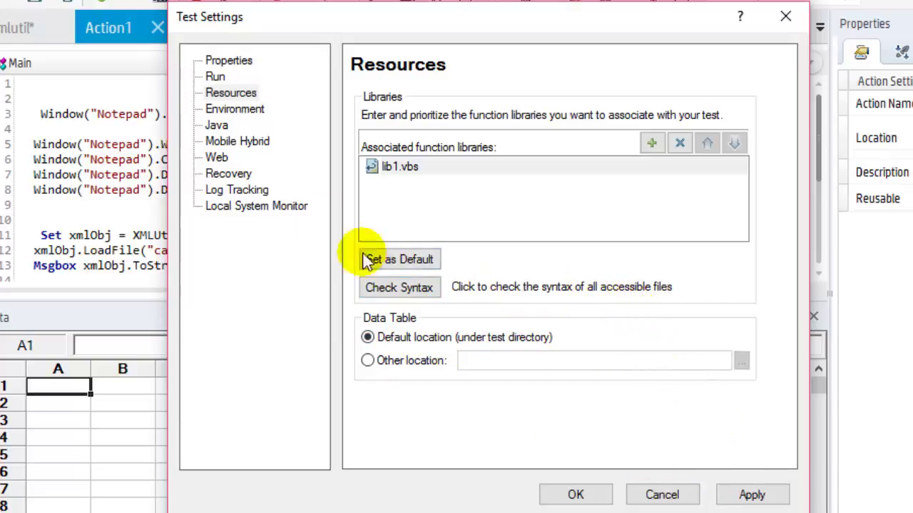
Step: Examine the current values of built-in environment variables such as ActionName, GroupName, OS, OSVersion and LocalHostName
{"action": "left_click", "coordinate": [227, 111]}
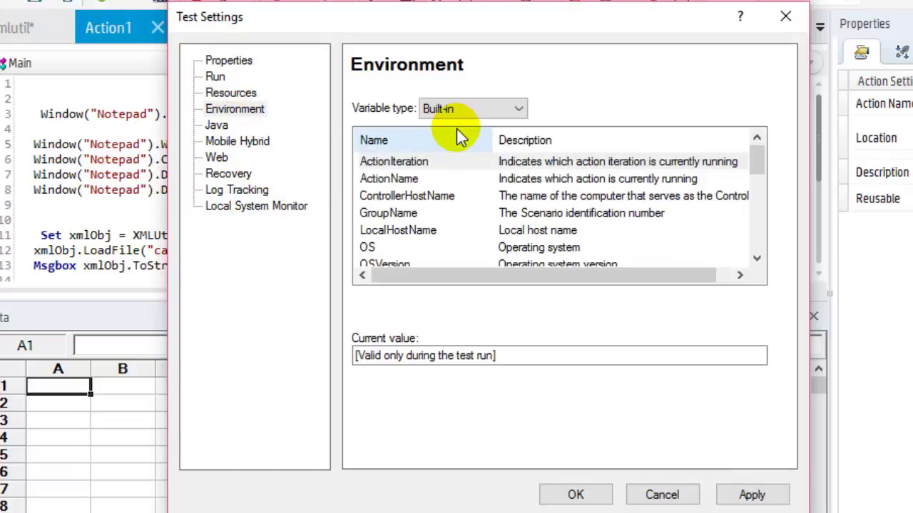
{"action": "left_click", "coordinate": [432, 180]}
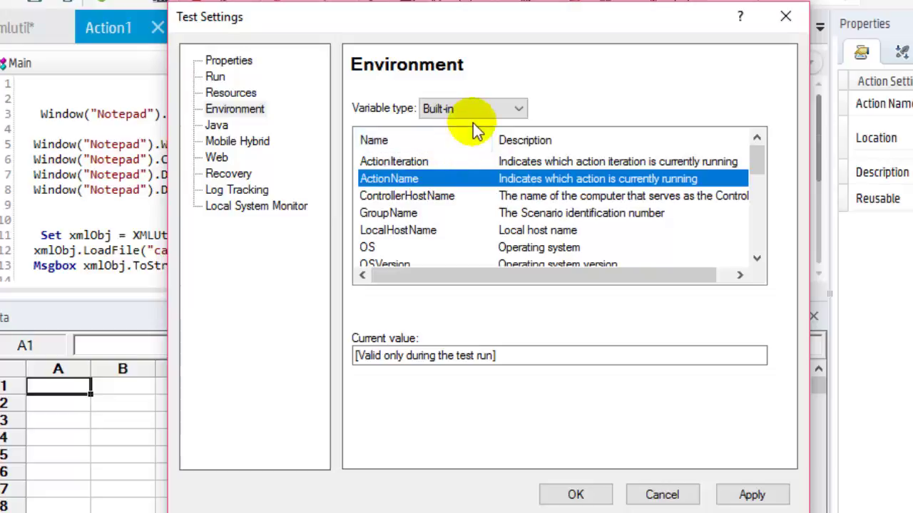
{"action": "left_click", "coordinate": [433, 213]}
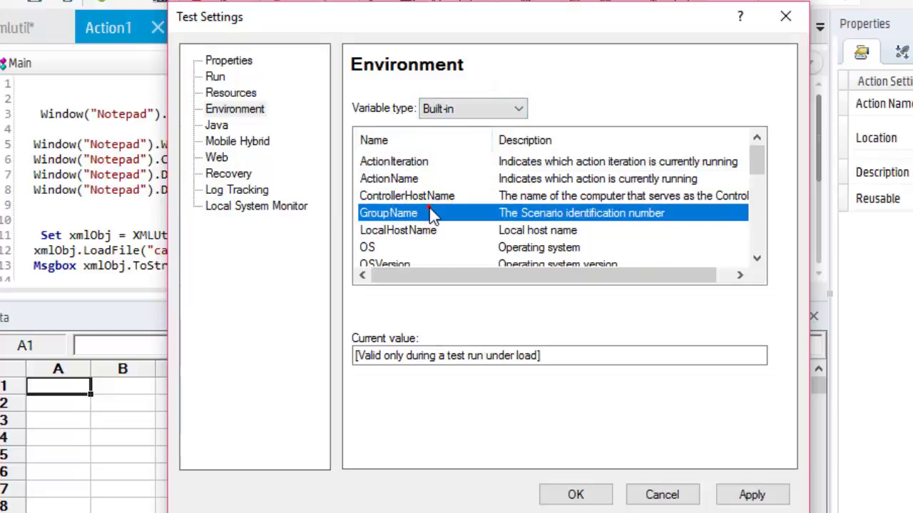
{"action": "scroll", "coordinate": [433, 214], "scroll_direction": "down", "scroll_amount": 1}
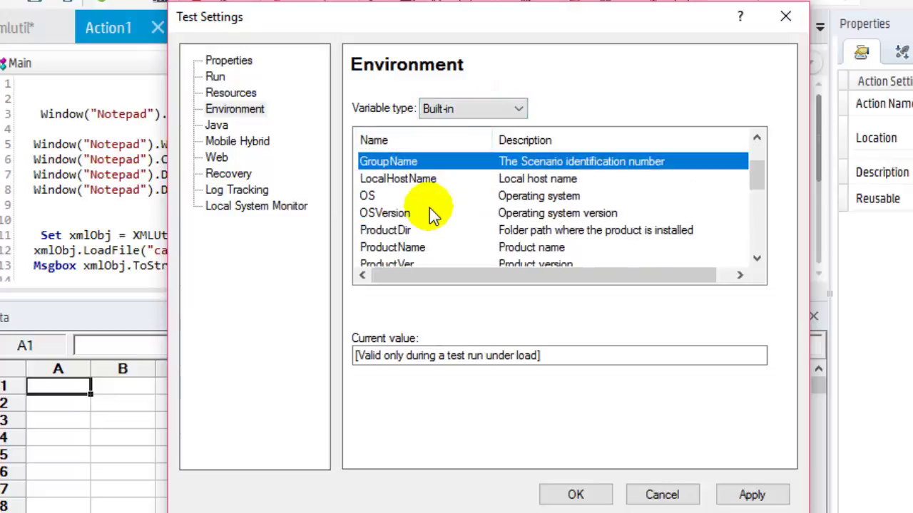
{"action": "left_click", "coordinate": [433, 200]}
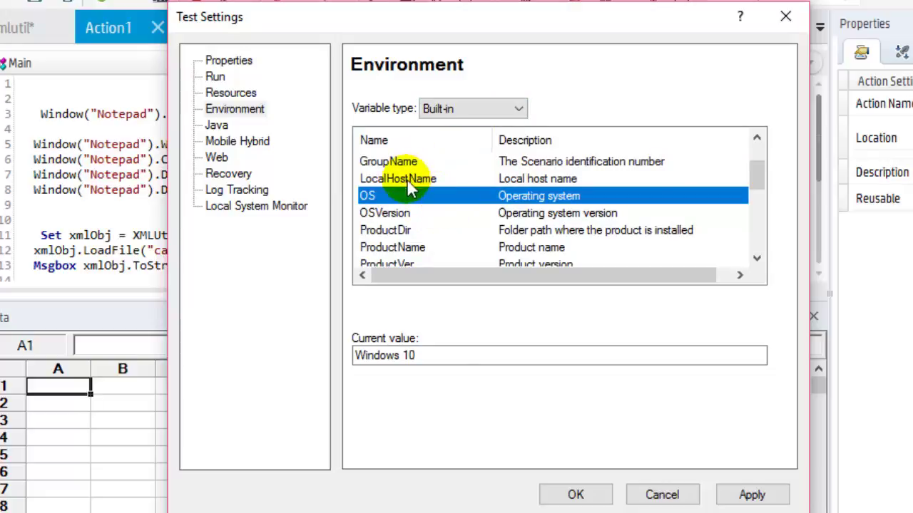
{"action": "left_click", "coordinate": [407, 180]}
{"action": "left_click", "coordinate": [407, 212]}
{"action": "left_click", "coordinate": [403, 194]}
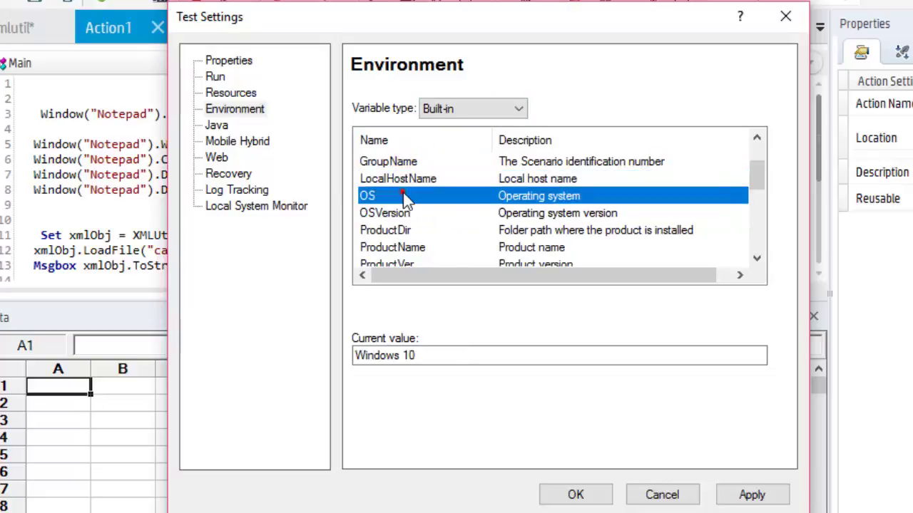
{"action": "left_click_drag", "start_coordinate": [422, 356], "coordinate": [340, 337]}
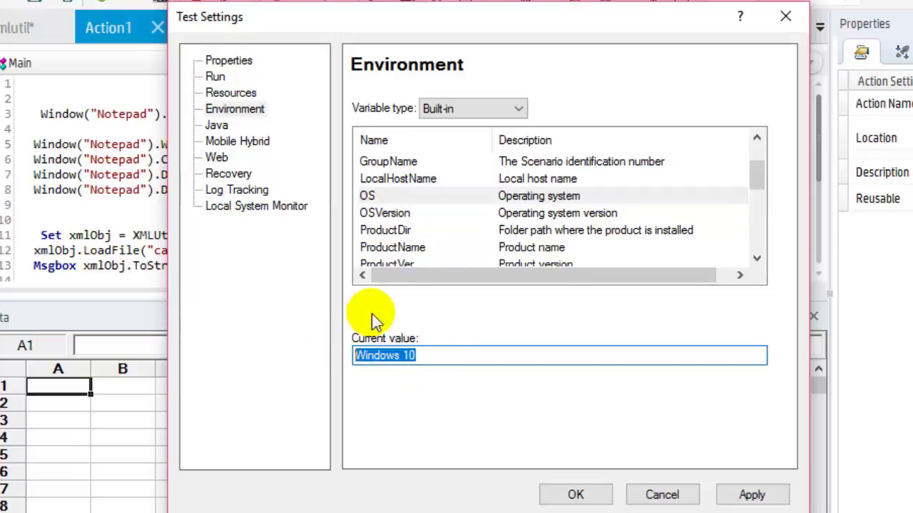
{"action": "left_click", "coordinate": [426, 148]}
{"action": "left_click", "coordinate": [422, 180]}
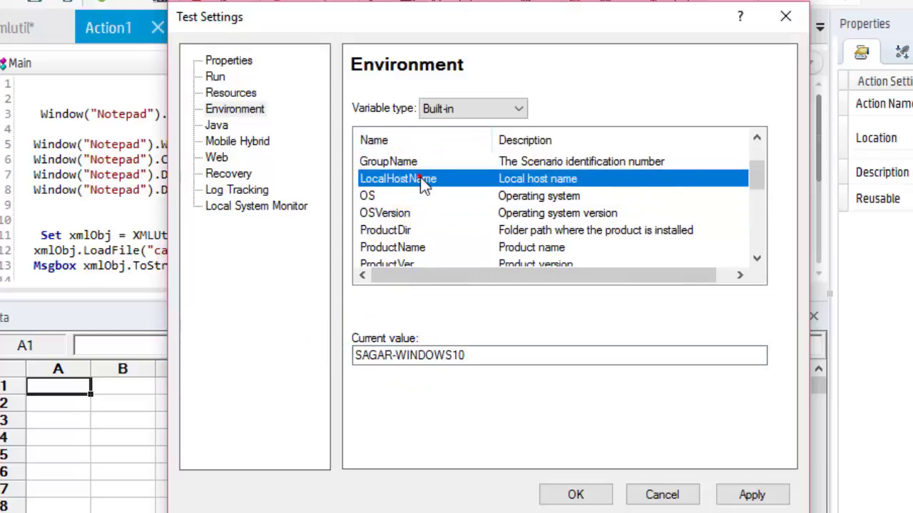
Step: Change the environment variable type to User-defined and view the form for adding a new parameter without adding one
{"action": "left_click", "coordinate": [470, 108]}
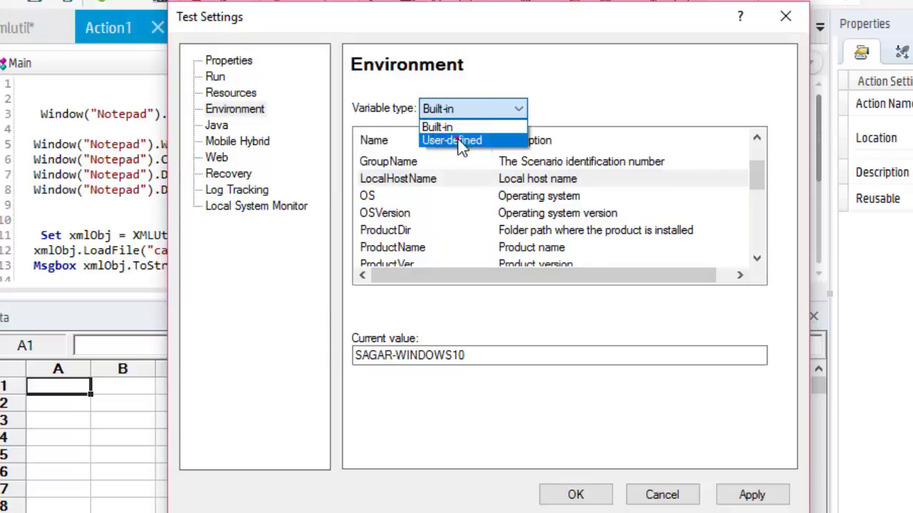
{"action": "left_click", "coordinate": [456, 141]}
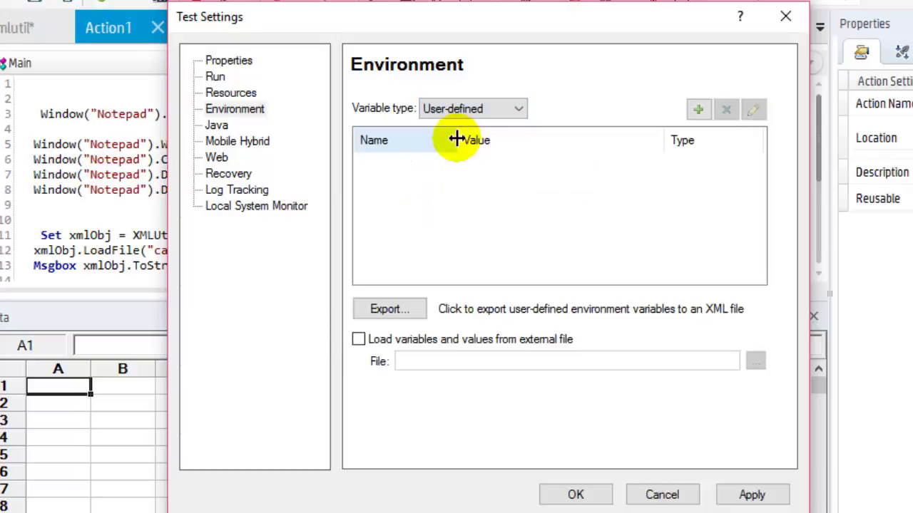
{"action": "left_click", "coordinate": [702, 109]}
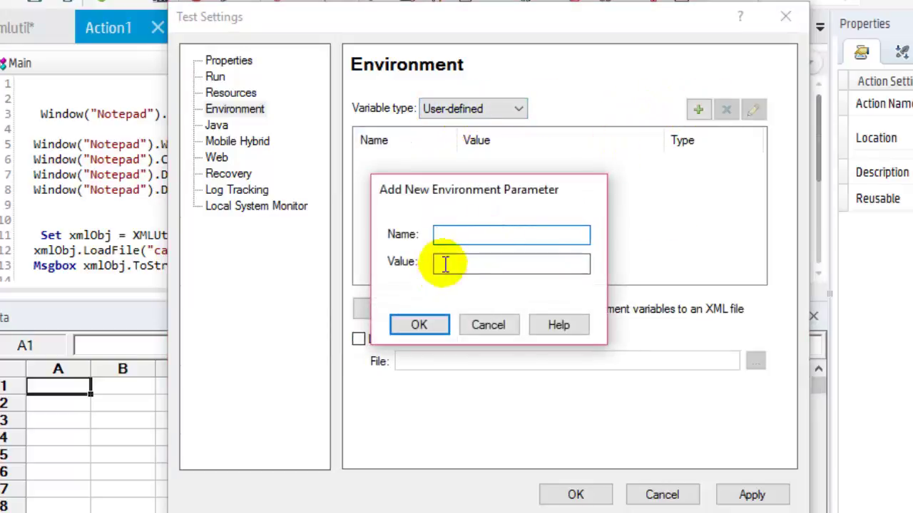
{"action": "left_click", "coordinate": [509, 328]}
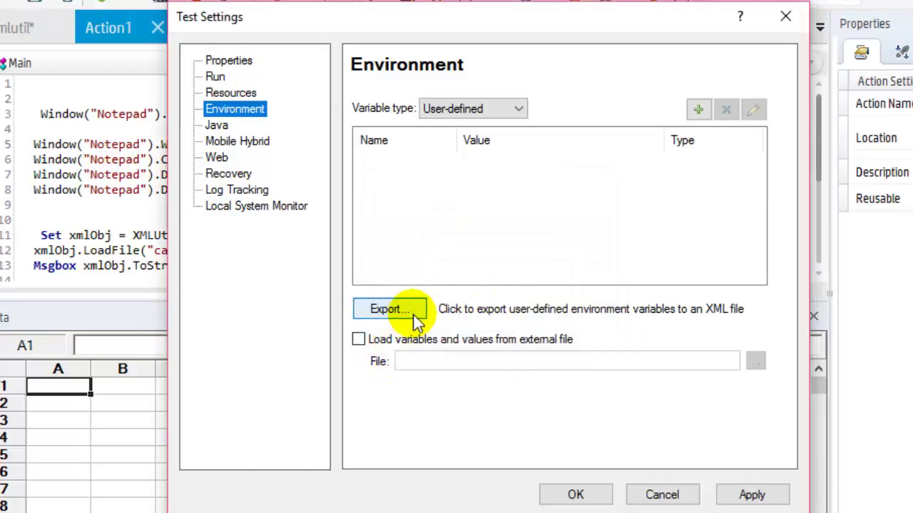
Step: Load the user-defined environment variables and values from the external file env.xml in the UFT folder
{"action": "left_click", "coordinate": [359, 340]}
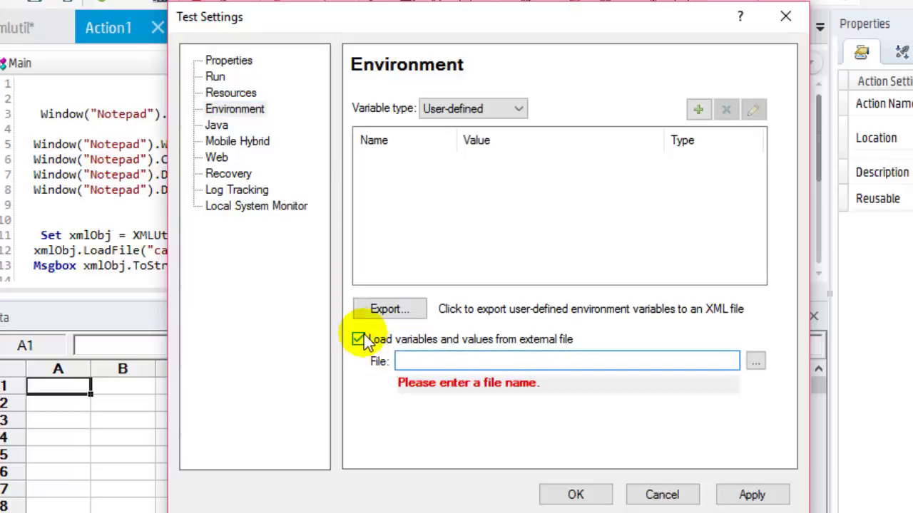
{"action": "left_click", "coordinate": [752, 364]}
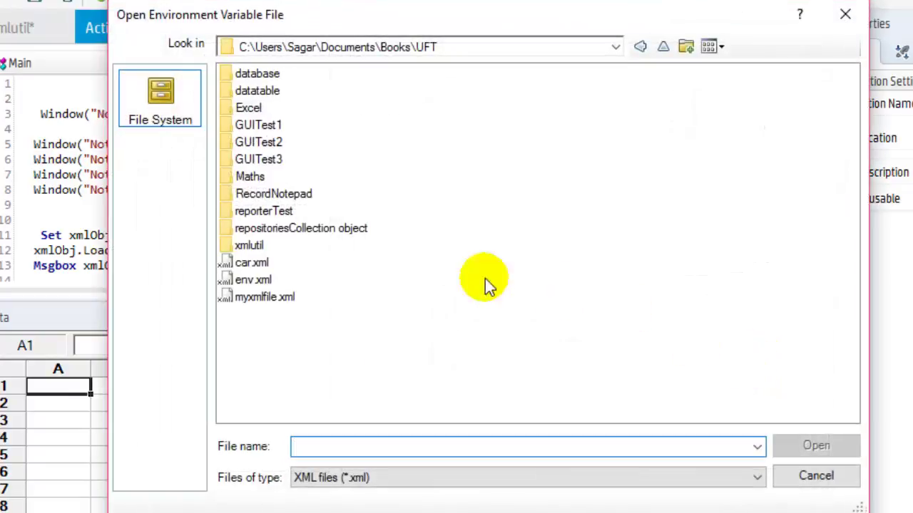
{"action": "left_click", "coordinate": [242, 280]}
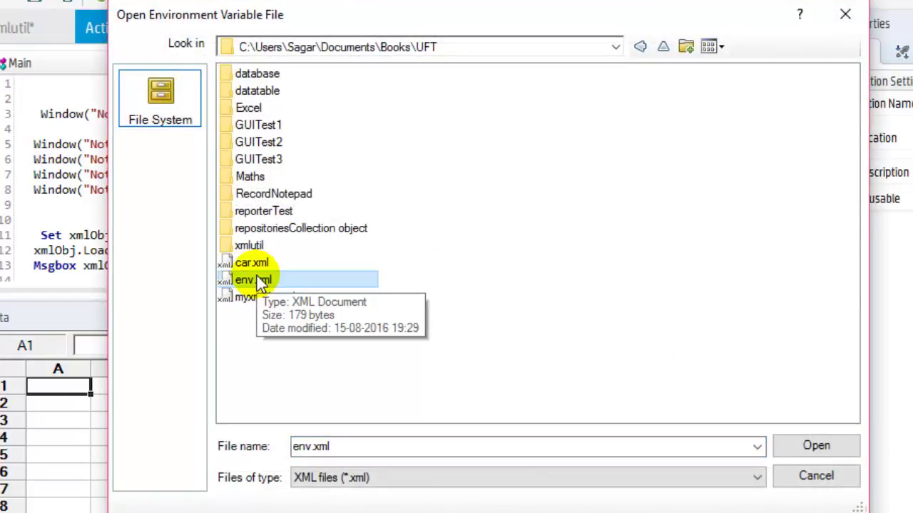
{"action": "left_click", "coordinate": [784, 446]}
{"action": "left_click", "coordinate": [435, 162]}
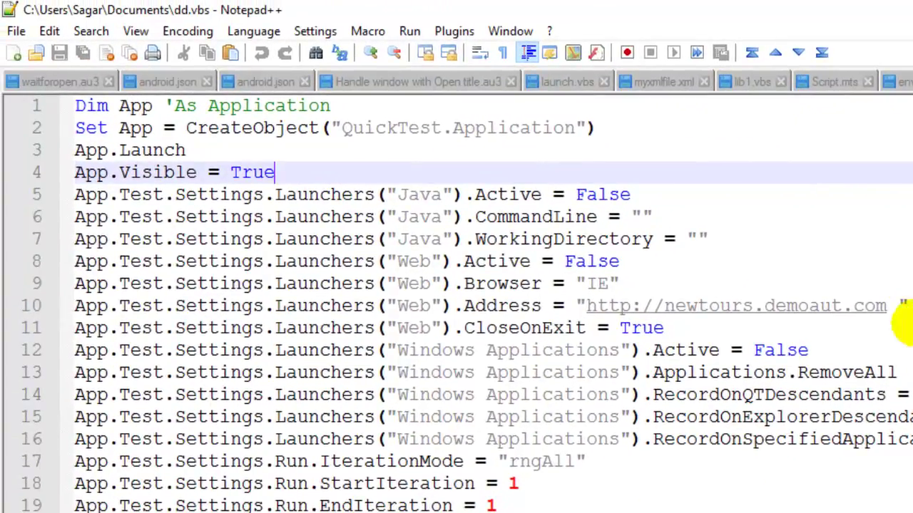
Step: Switch to Notepad++ and examine how env.xml structures the Environment element and its device variable block
{"action": "left_click", "coordinate": [900, 81]}
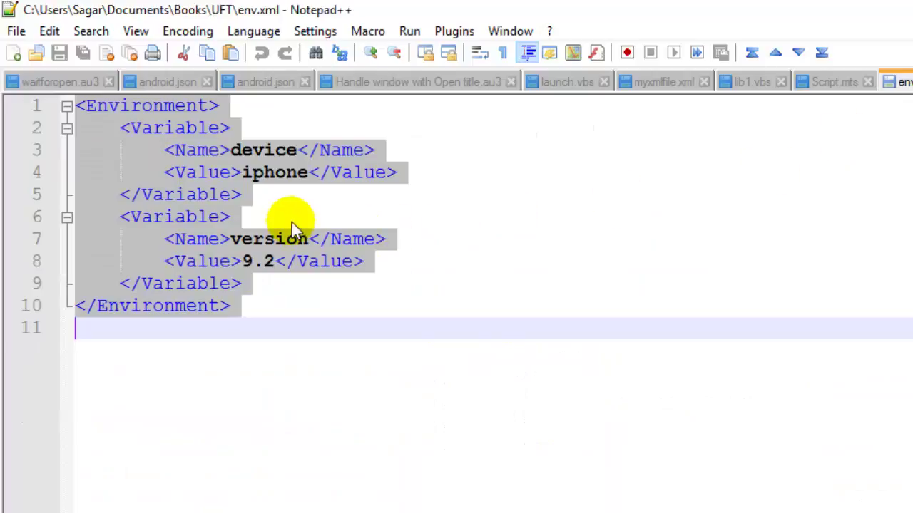
{"action": "left_click", "coordinate": [278, 196]}
{"action": "left_click", "coordinate": [120, 132]}
{"action": "left_click_drag", "start_coordinate": [202, 134], "coordinate": [317, 200]}
{"action": "left_click", "coordinate": [154, 107]}
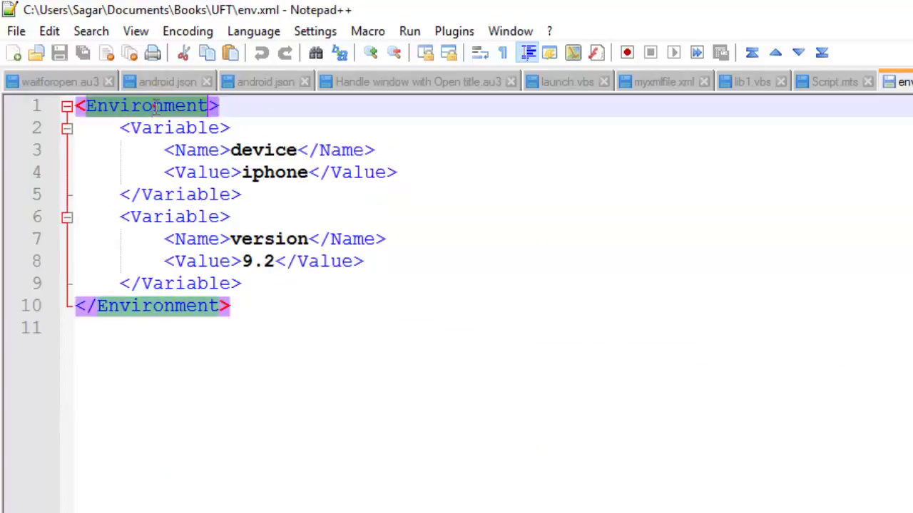
{"action": "left_click", "coordinate": [129, 129]}
{"action": "left_click_drag", "start_coordinate": [129, 129], "coordinate": [308, 201]}
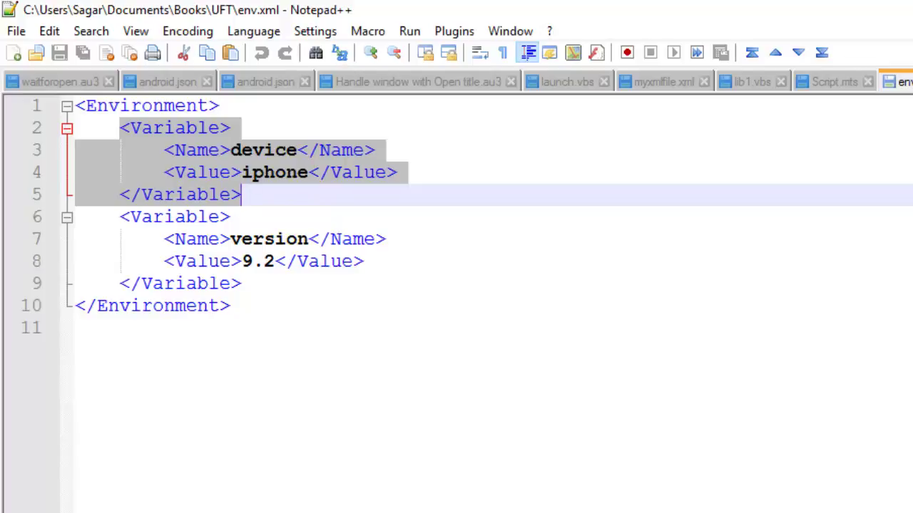
Step: Return to the test settings in UFT and view the name and value details of the loaded device variable
{"action": "key", "text": "alt+Tab"}
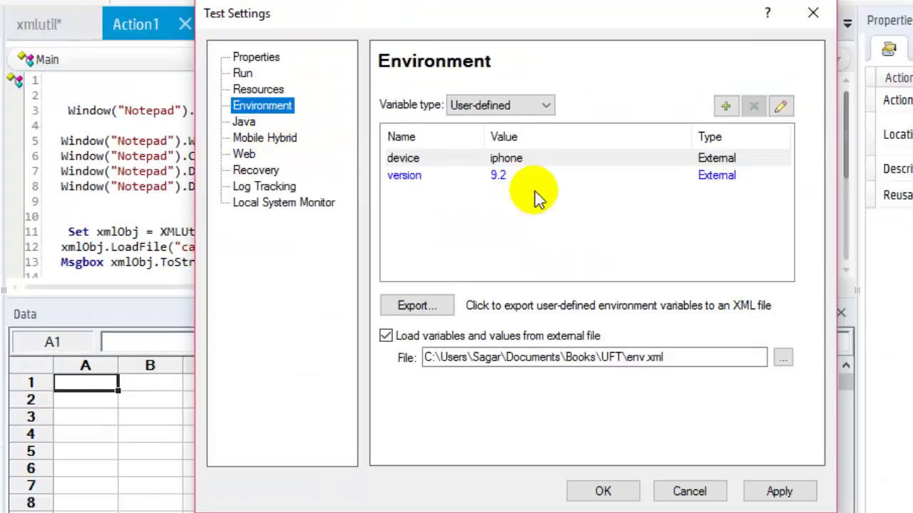
{"action": "left_click", "coordinate": [470, 176]}
{"action": "left_click", "coordinate": [468, 160]}
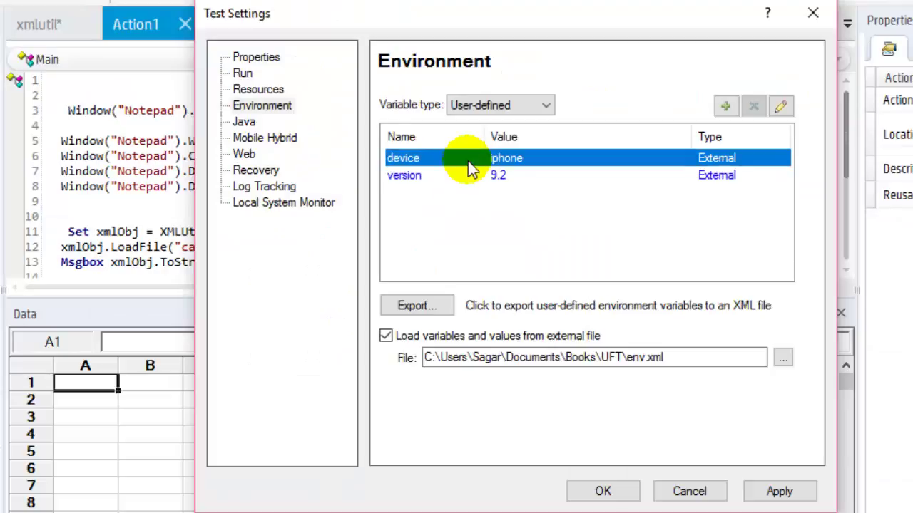
{"action": "left_click", "coordinate": [782, 107]}
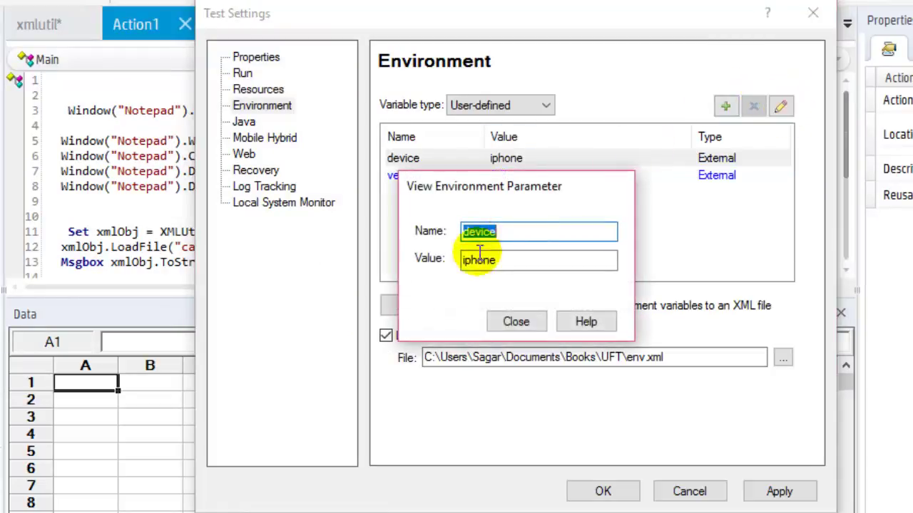
{"action": "left_click", "coordinate": [518, 262]}
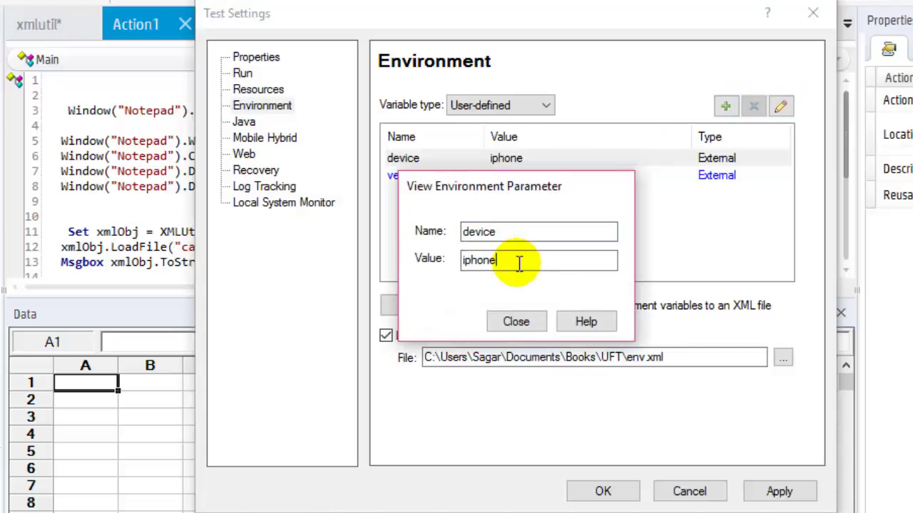
{"action": "left_click", "coordinate": [506, 321]}
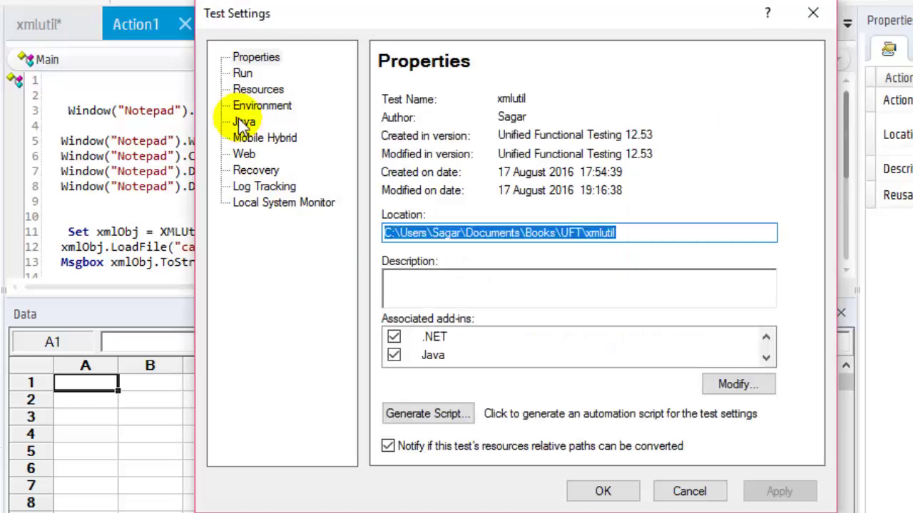
Step: Examine the Java, Mobile Hybrid and Web test settings, including the user name and password fields for Active Screen access
{"action": "left_click", "coordinate": [242, 122]}
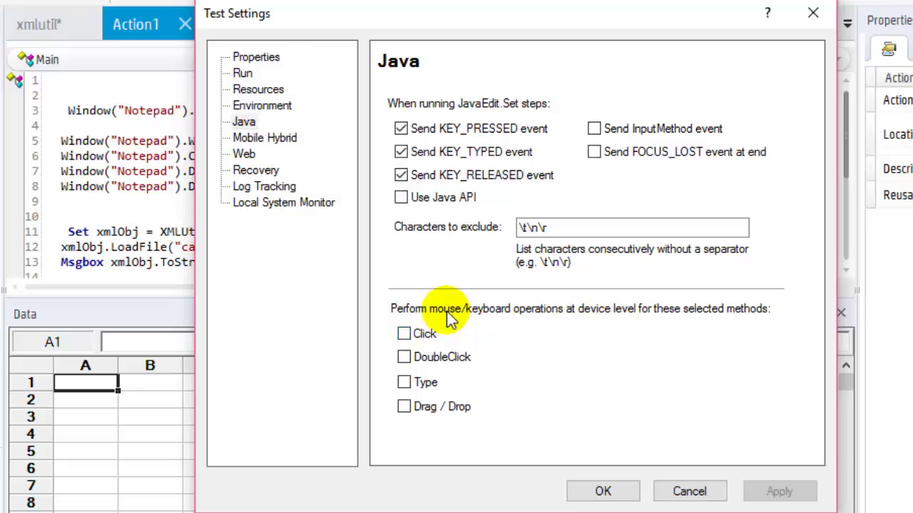
{"action": "left_click", "coordinate": [253, 139]}
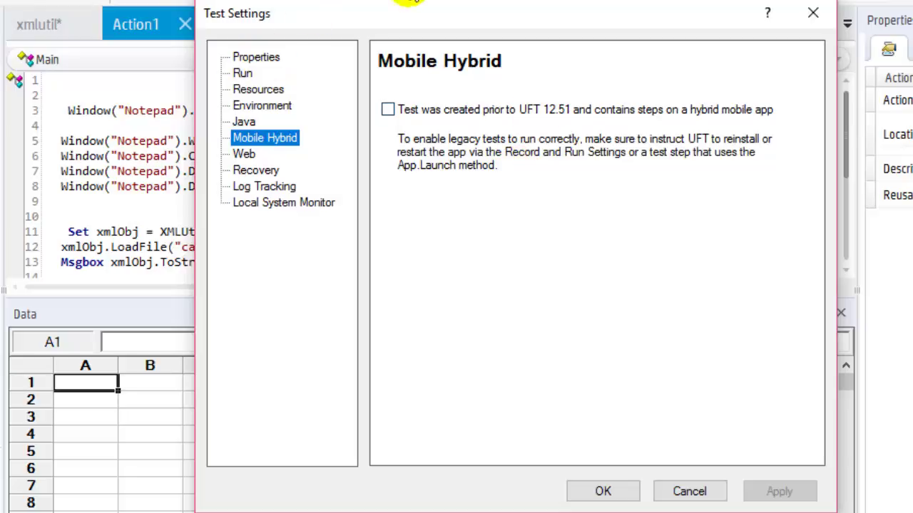
{"action": "left_click", "coordinate": [244, 156]}
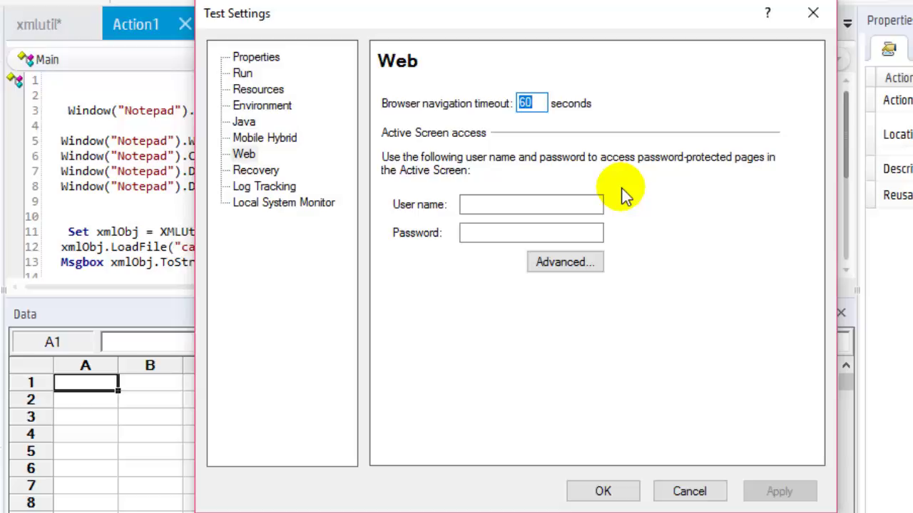
{"action": "left_click", "coordinate": [503, 204]}
{"action": "left_click", "coordinate": [500, 232]}
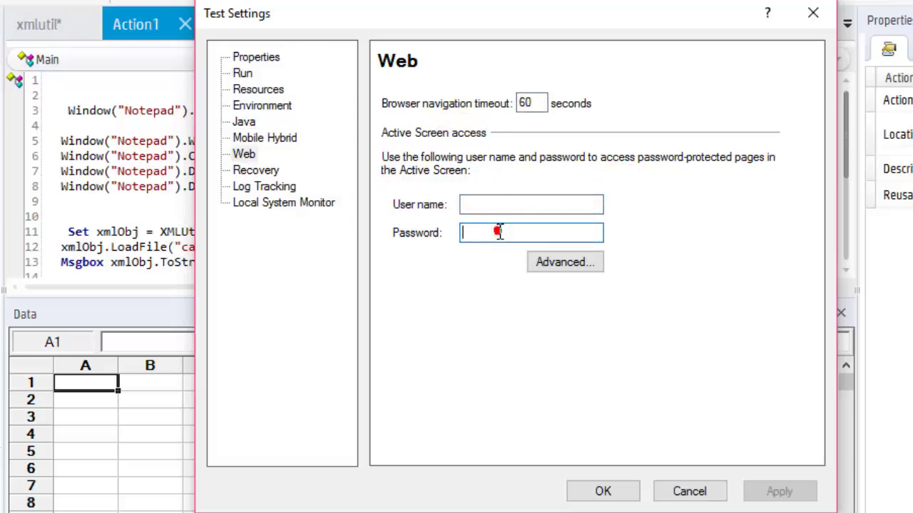
{"action": "left_click", "coordinate": [496, 205]}
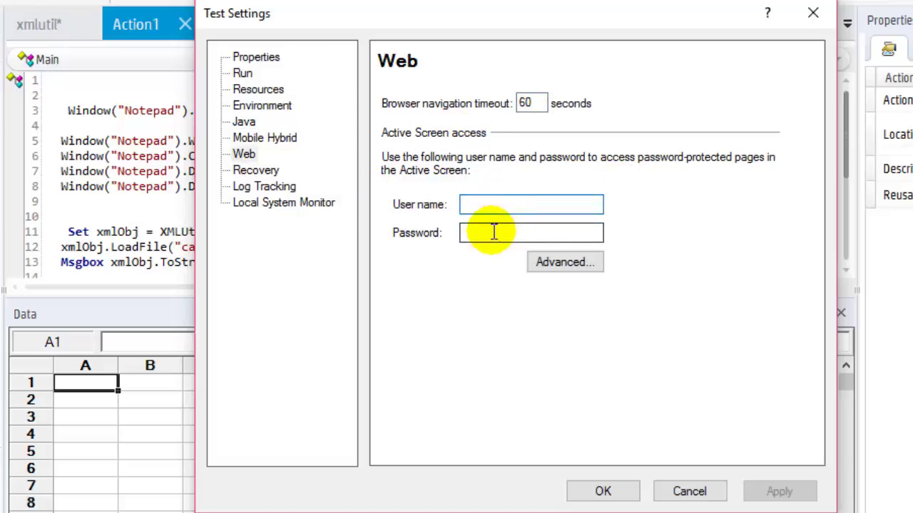
{"action": "left_click", "coordinate": [492, 231]}
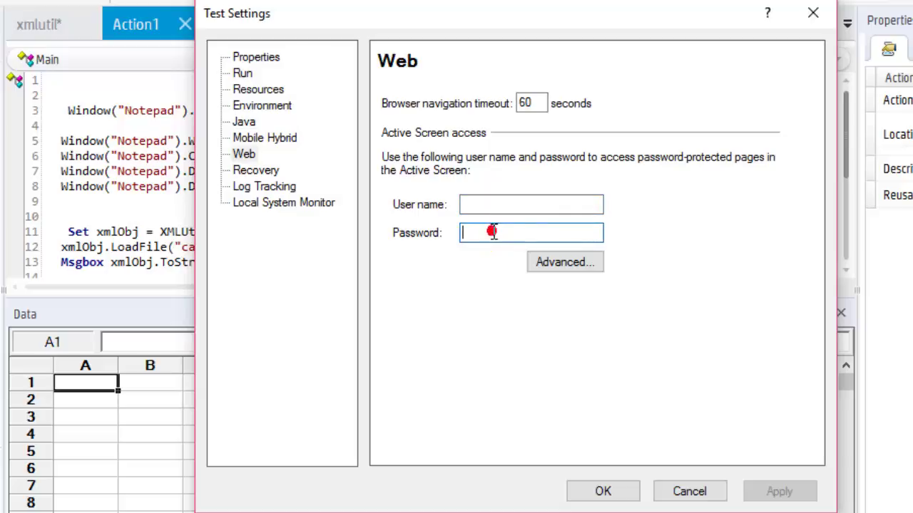
Step: Add recovery scenario S1 from abc.qrs in the UFT folder to the test's recovery settings and activate recovery scenarios on every step
{"action": "left_click", "coordinate": [258, 171]}
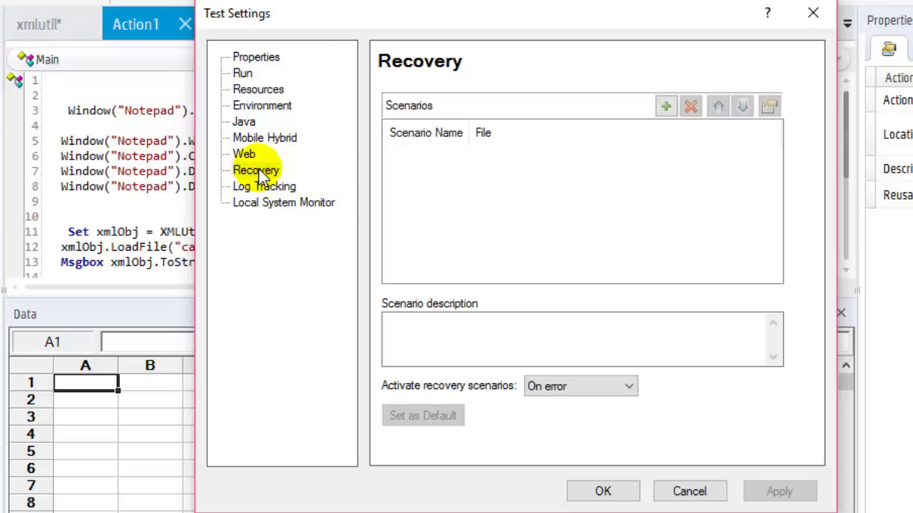
{"action": "left_click", "coordinate": [665, 106]}
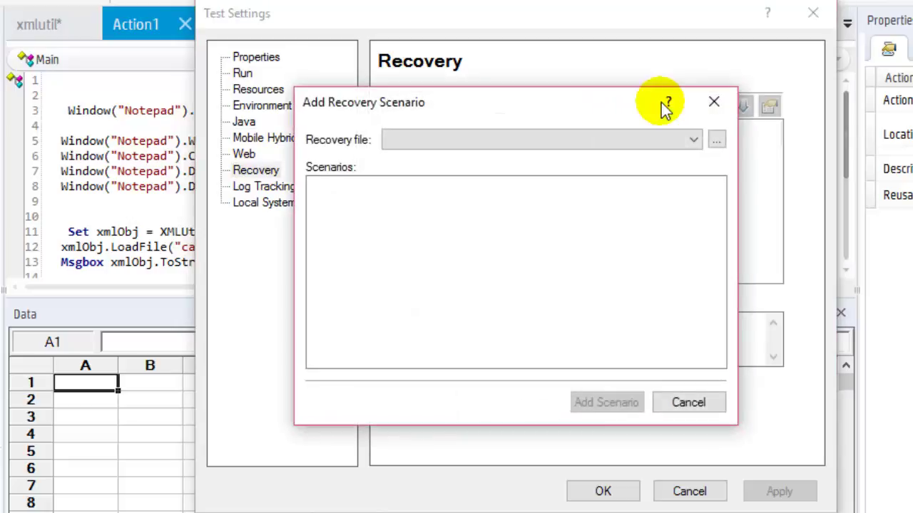
{"action": "left_click", "coordinate": [694, 140]}
{"action": "left_click", "coordinate": [697, 145]}
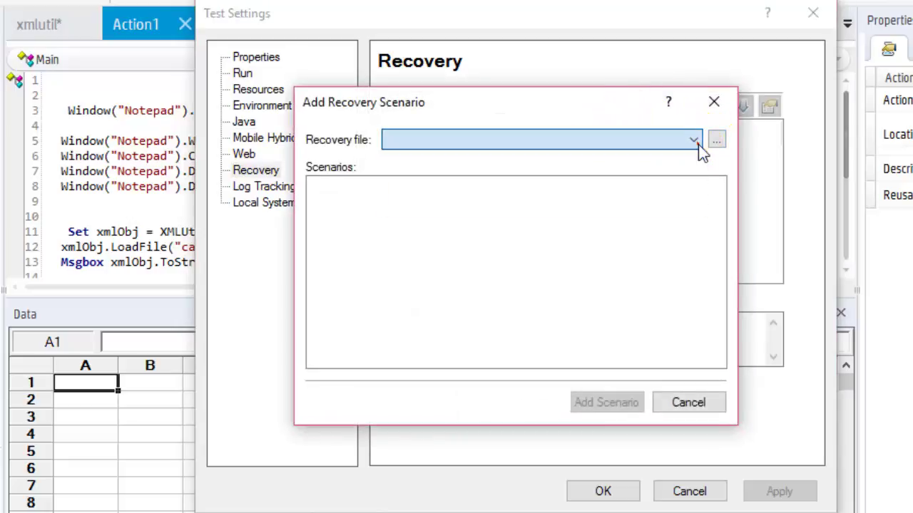
{"action": "left_click", "coordinate": [717, 140]}
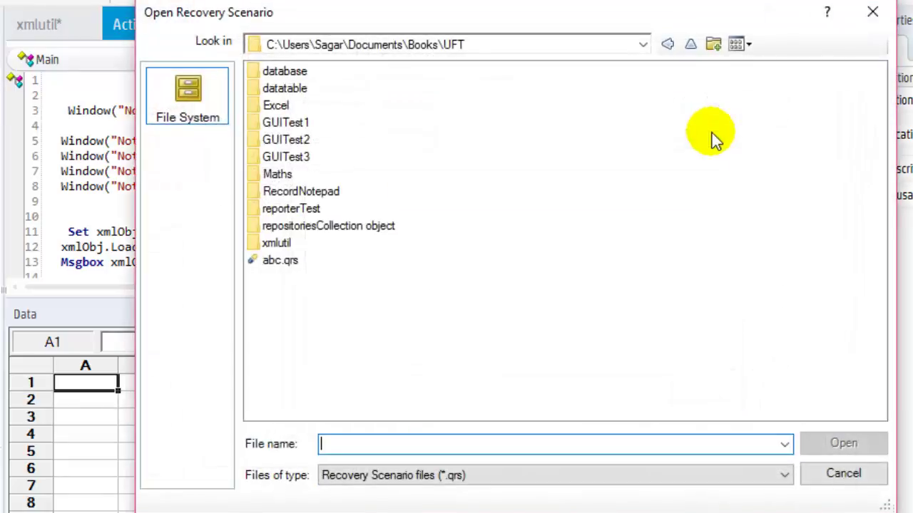
{"action": "double_click", "coordinate": [291, 262]}
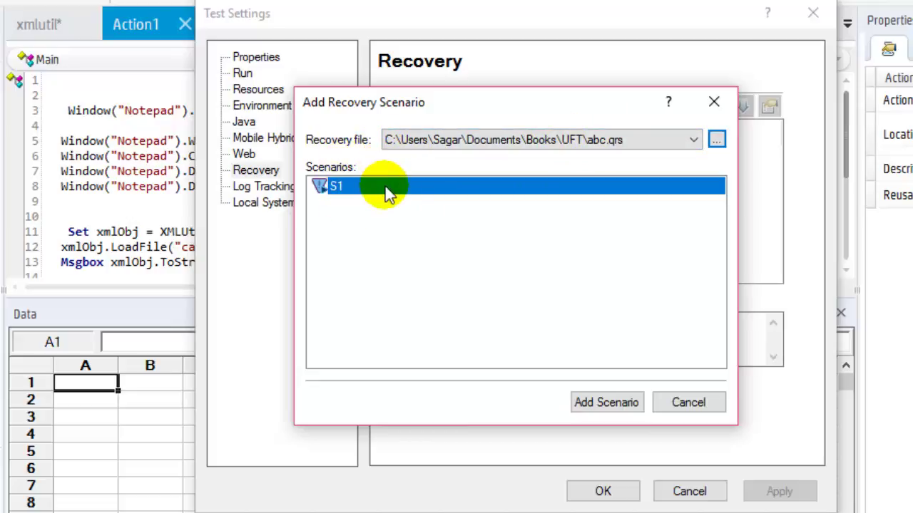
{"action": "left_click", "coordinate": [603, 403]}
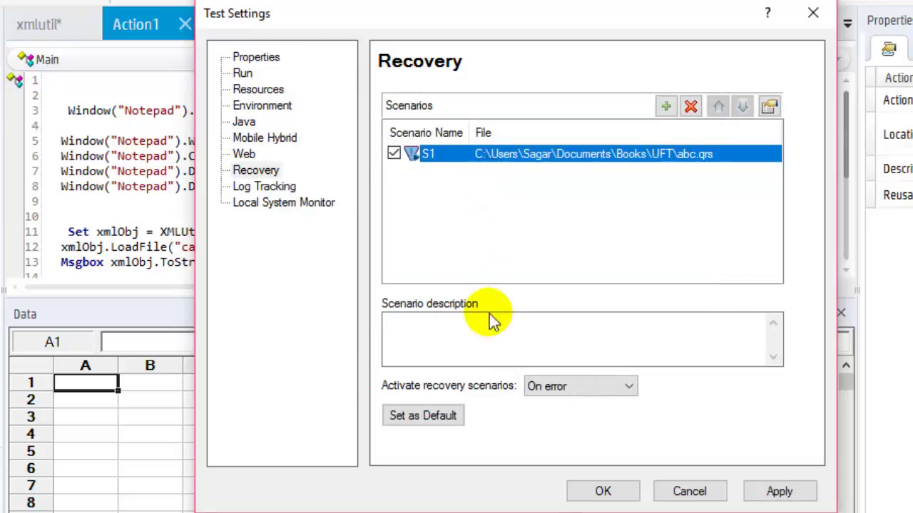
{"action": "left_click", "coordinate": [599, 394]}
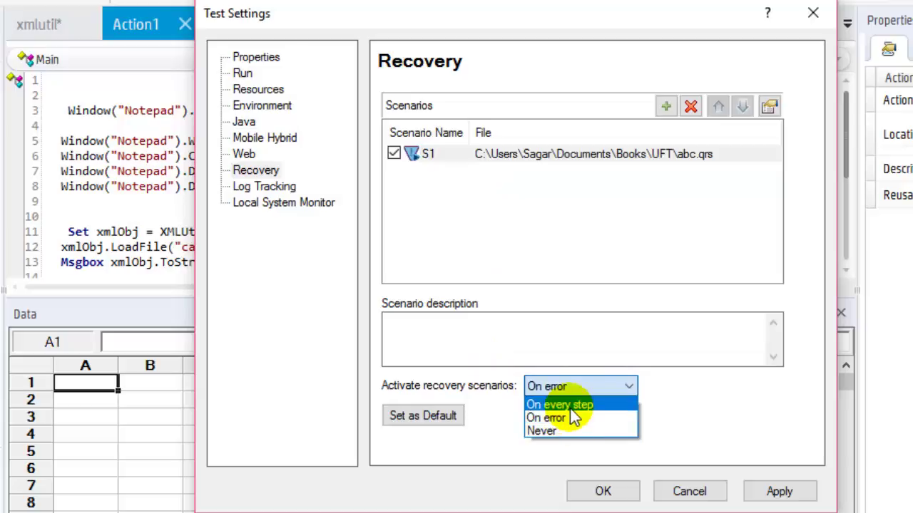
{"action": "left_click", "coordinate": [575, 404]}
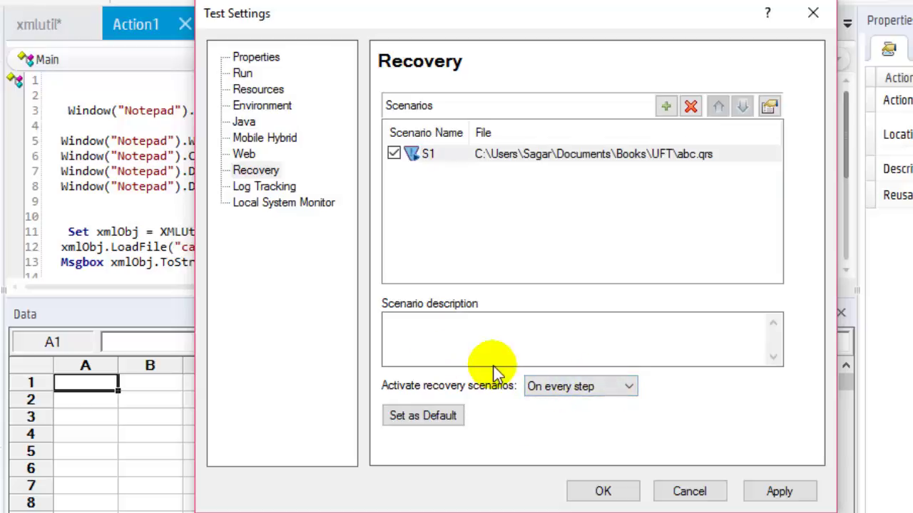
Step: Enable adding log messages to run results in the log tracking settings and examine the minimum level and auto-configure log mechanism options
{"action": "left_click", "coordinate": [250, 188]}
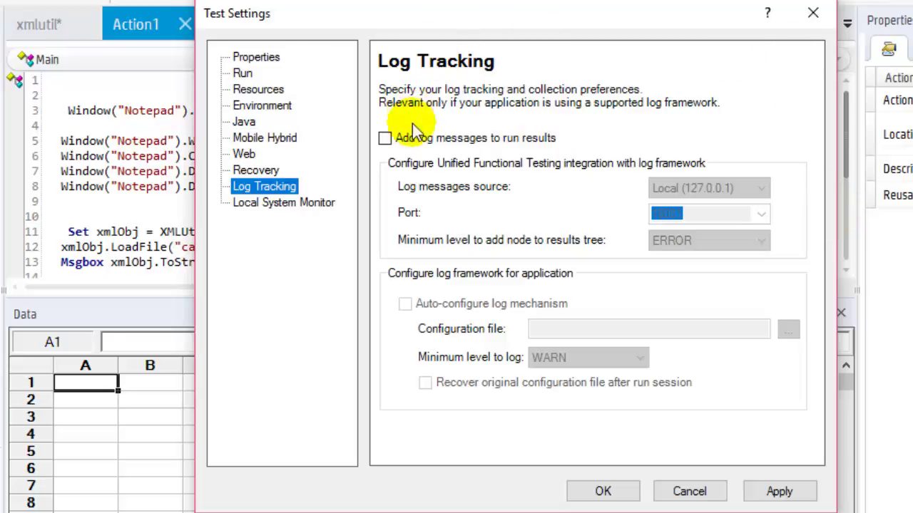
{"action": "left_click", "coordinate": [384, 137]}
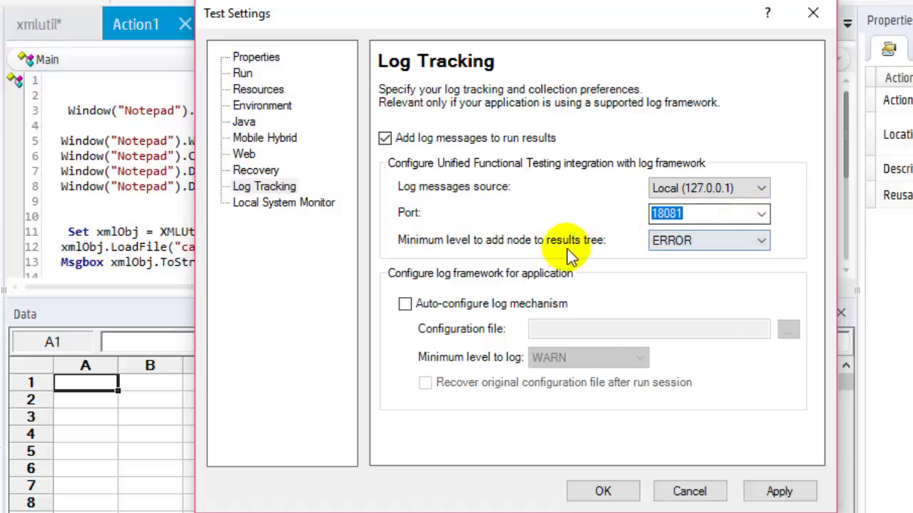
{"action": "left_click", "coordinate": [717, 249]}
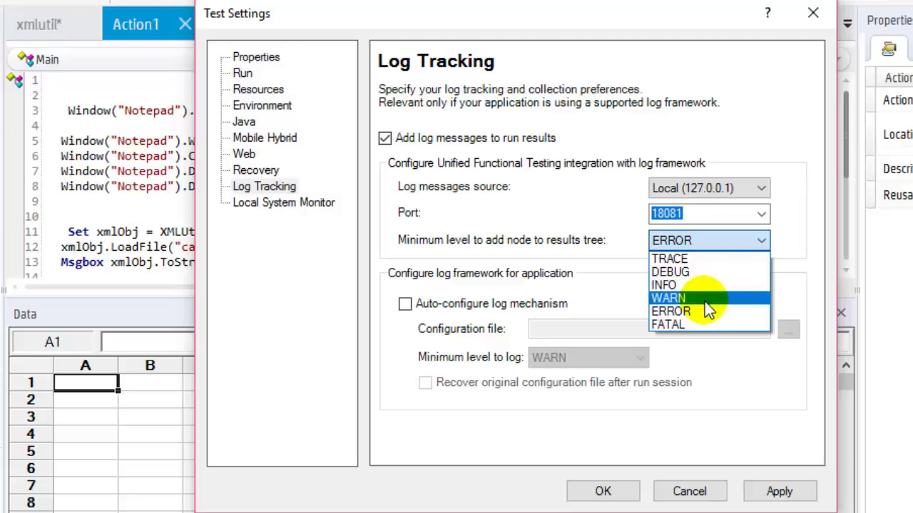
{"action": "left_click", "coordinate": [470, 235]}
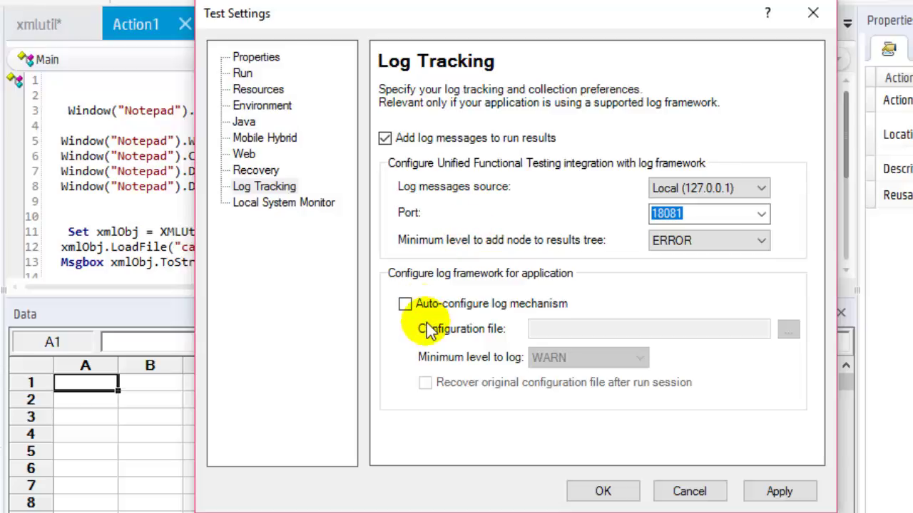
{"action": "left_click", "coordinate": [404, 306]}
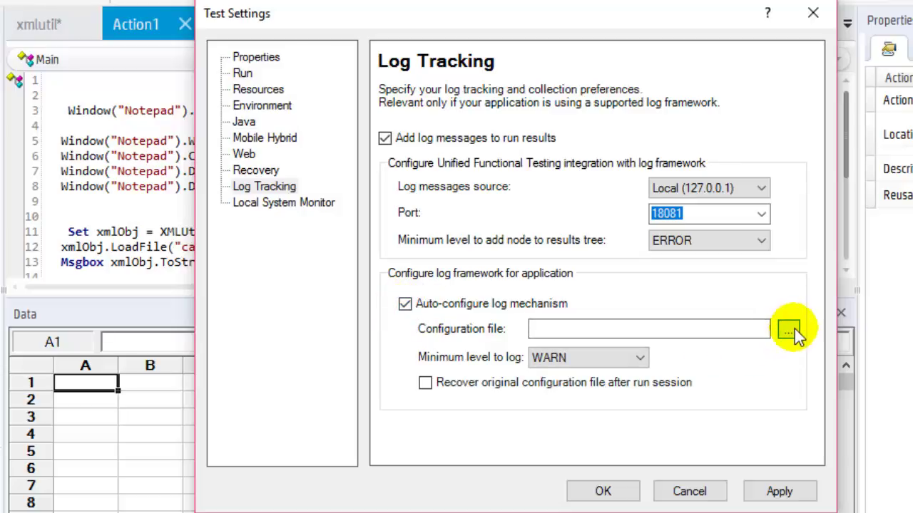
{"action": "left_click", "coordinate": [405, 304]}
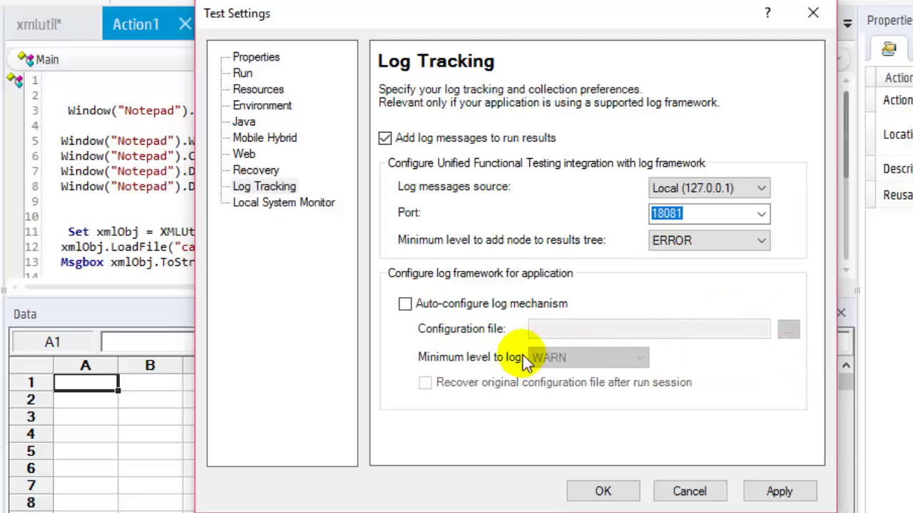
Step: Enable local system monitoring for the test with FlightsGUI as the application to monitor
{"action": "left_click", "coordinate": [291, 204]}
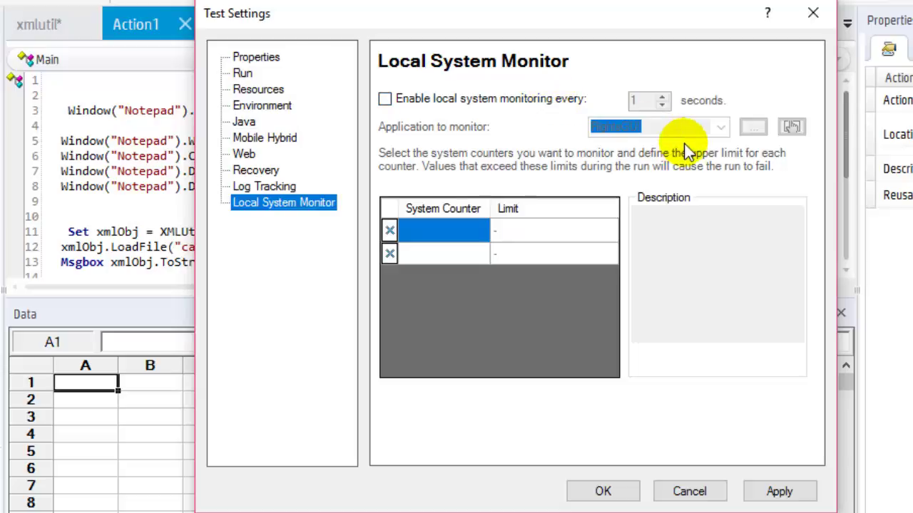
{"action": "left_click", "coordinate": [436, 107]}
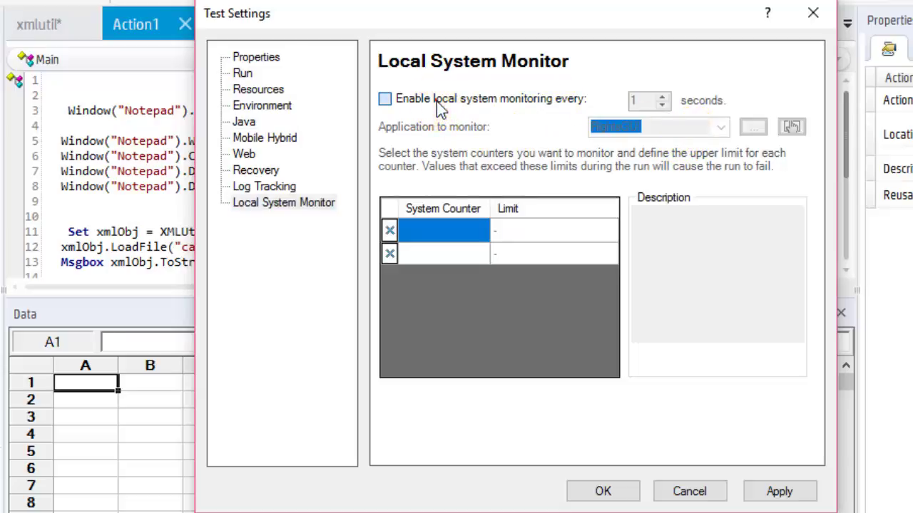
{"action": "left_click", "coordinate": [663, 126]}
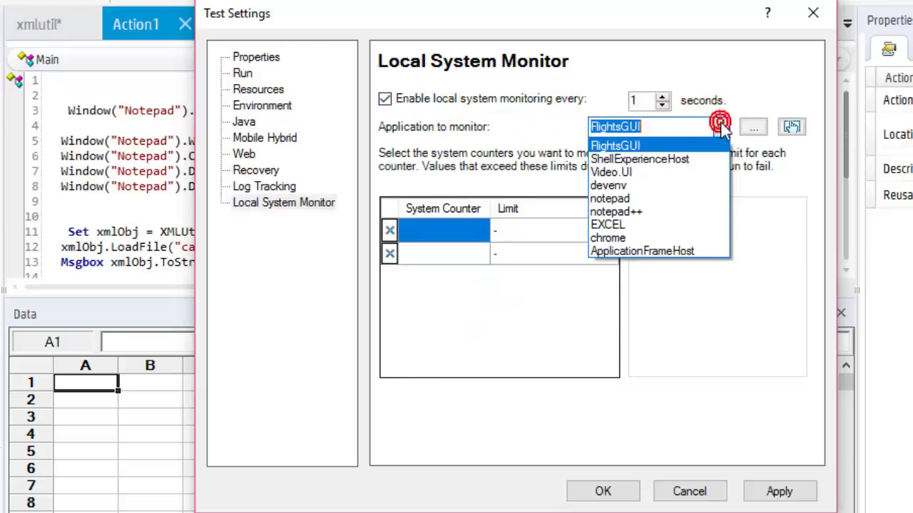
{"action": "left_click", "coordinate": [637, 146]}
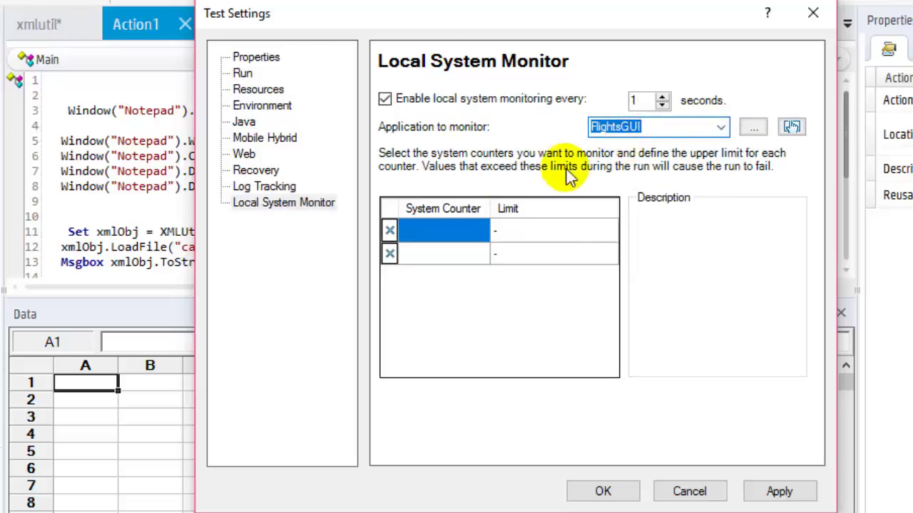
Step: Examine the system counters offered for local monitoring, including the expanded list, and close the test settings without saving changes
{"action": "left_click", "coordinate": [479, 236]}
{"action": "left_click", "coordinate": [481, 231]}
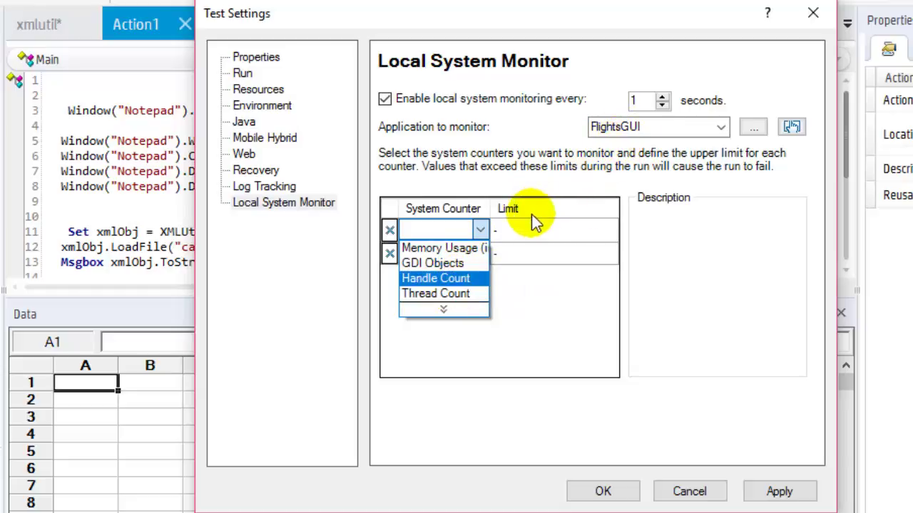
{"action": "left_click", "coordinate": [569, 234]}
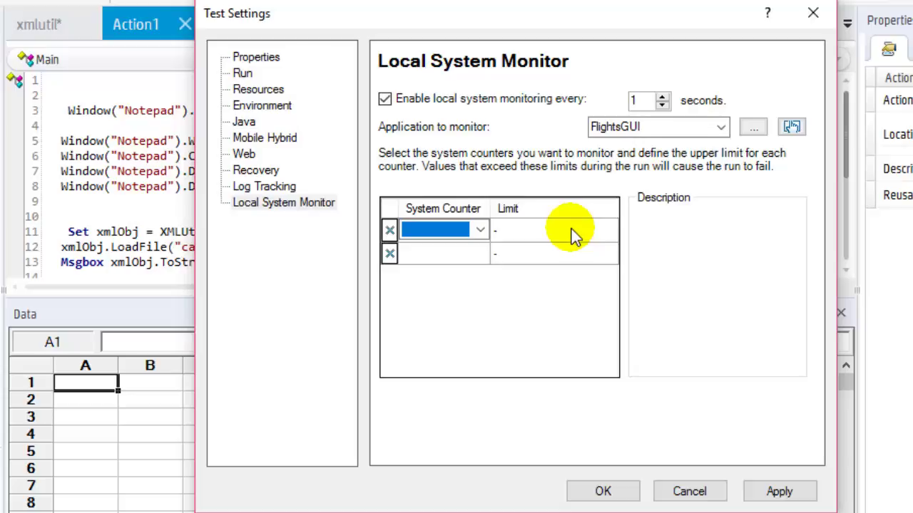
{"action": "left_click", "coordinate": [474, 231]}
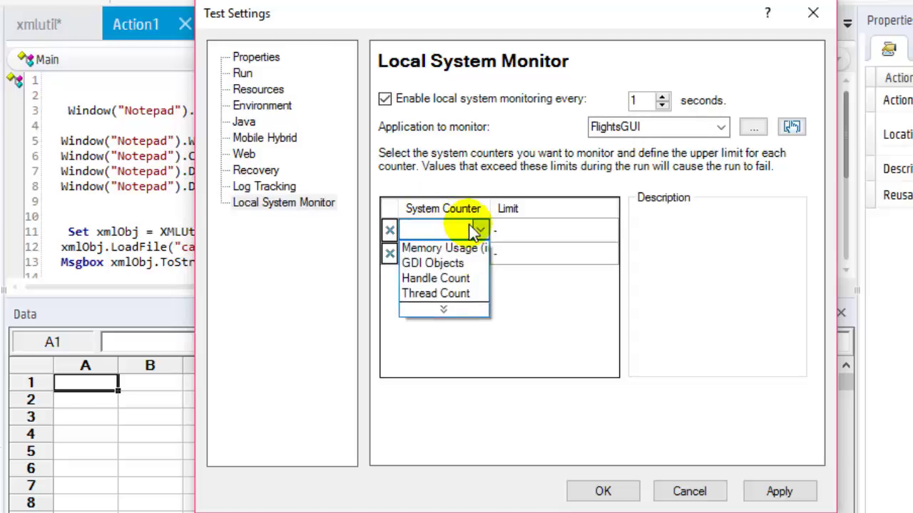
{"action": "left_click", "coordinate": [436, 308]}
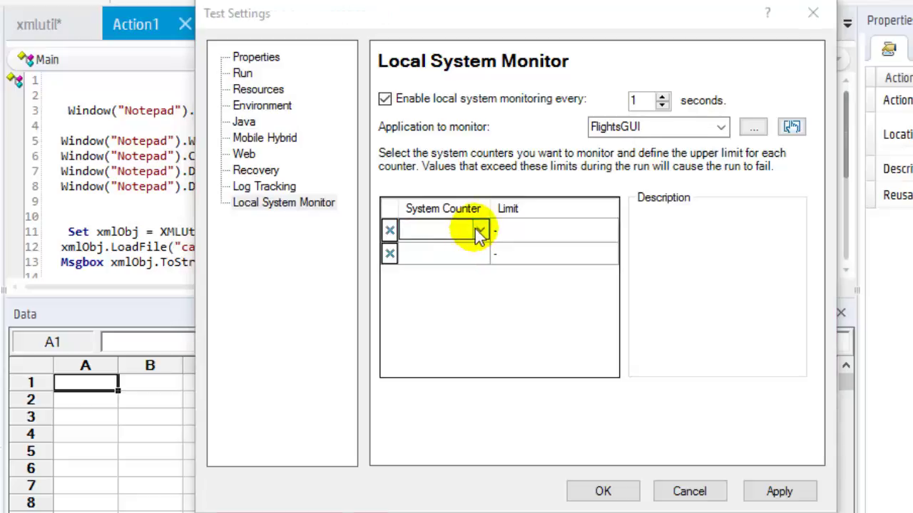
{"action": "left_click", "coordinate": [481, 230]}
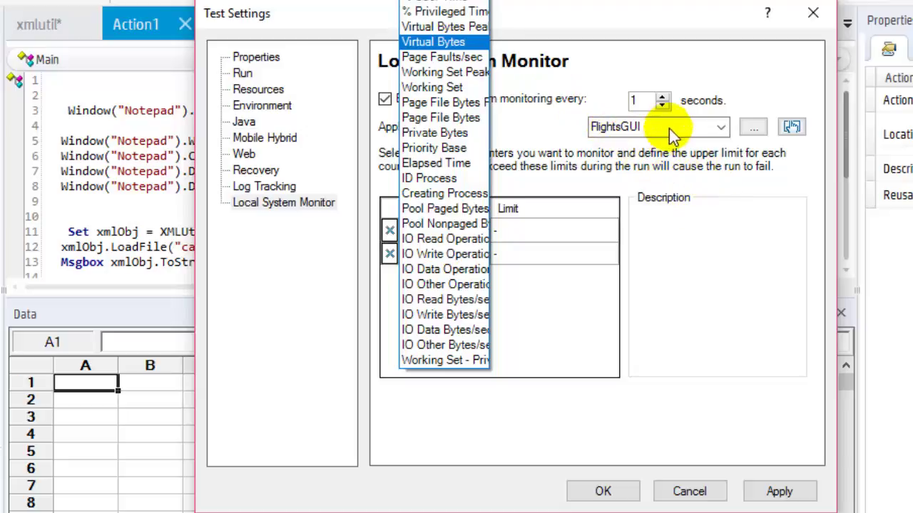
{"action": "left_click", "coordinate": [731, 492]}
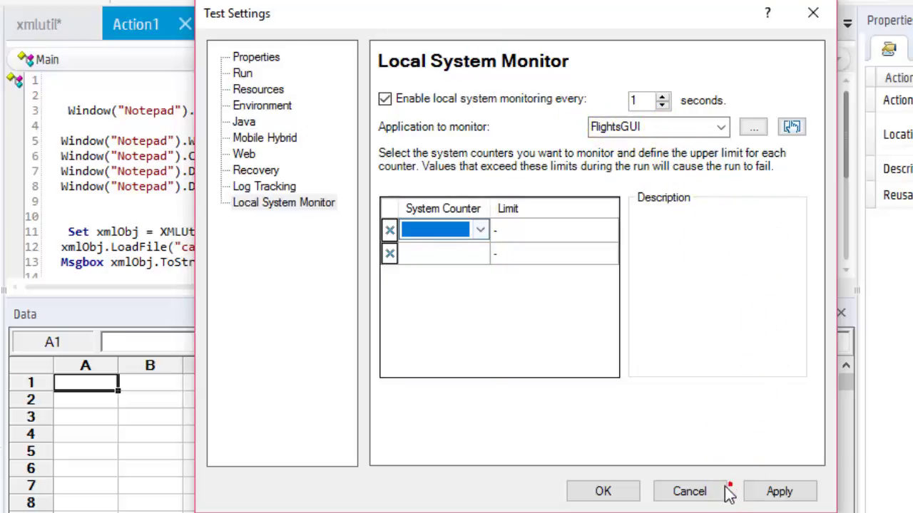
{"action": "left_click", "coordinate": [721, 494]}
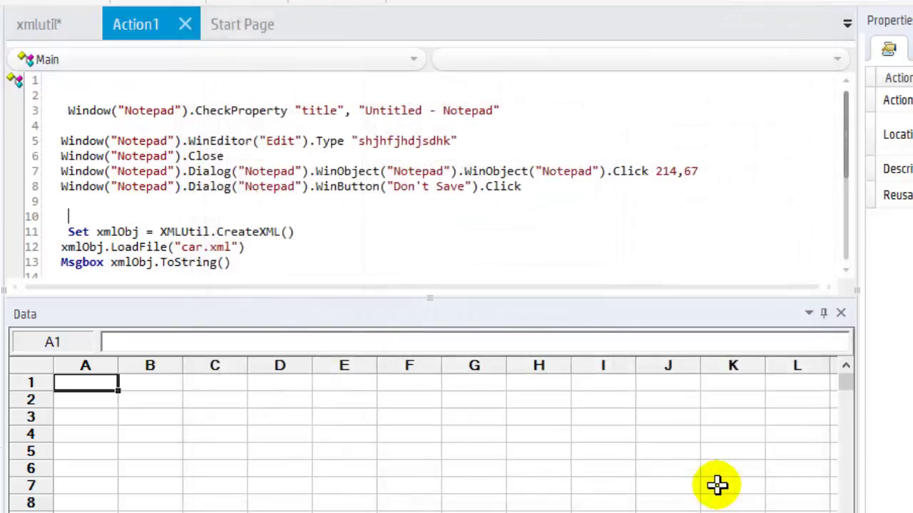